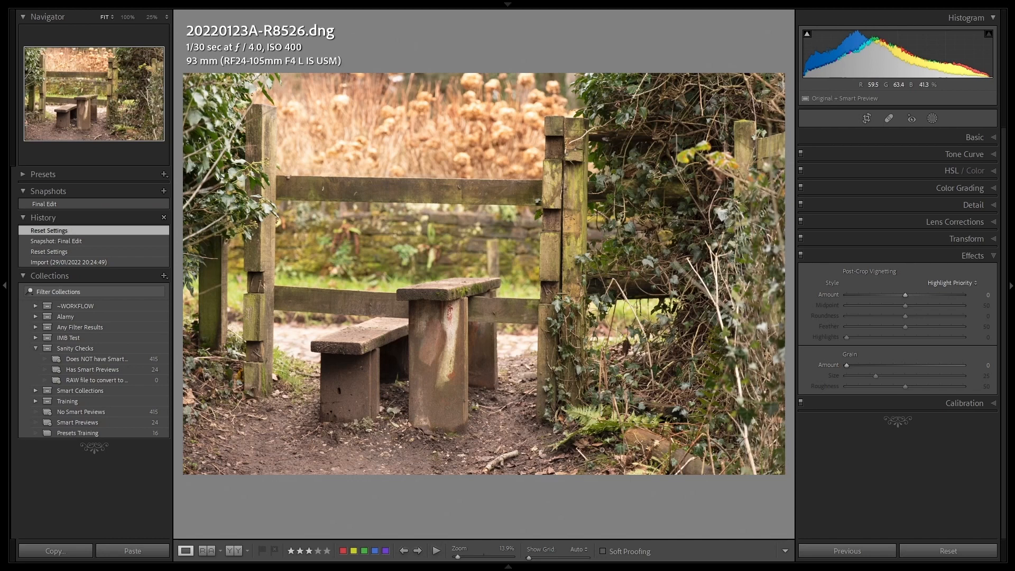
Straighten the gate photo with a crop angle of about -0.5 degrees and warm its white balance temperature to 7955
key("r")
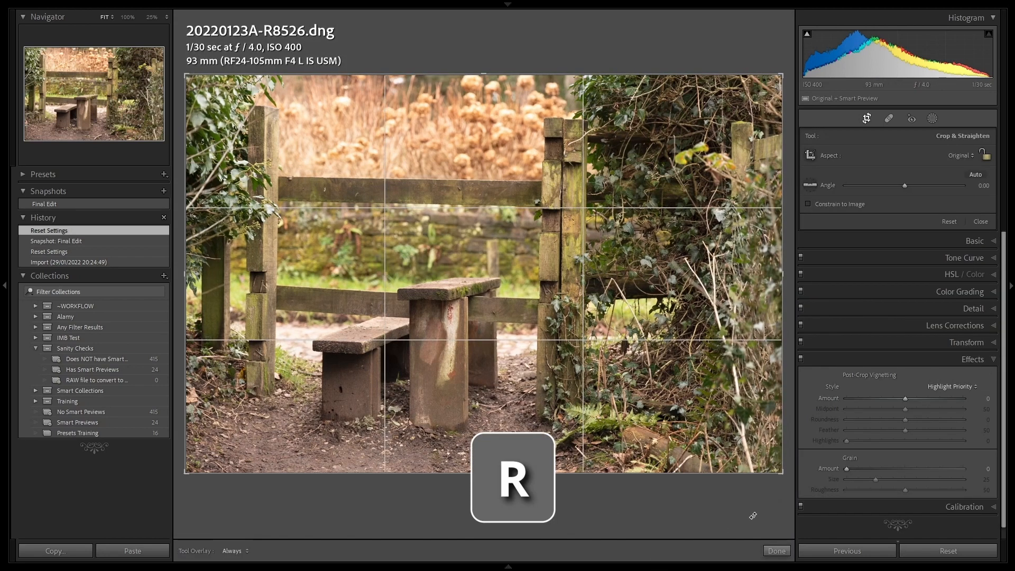
left_click_drag(773, 497, 778, 498)
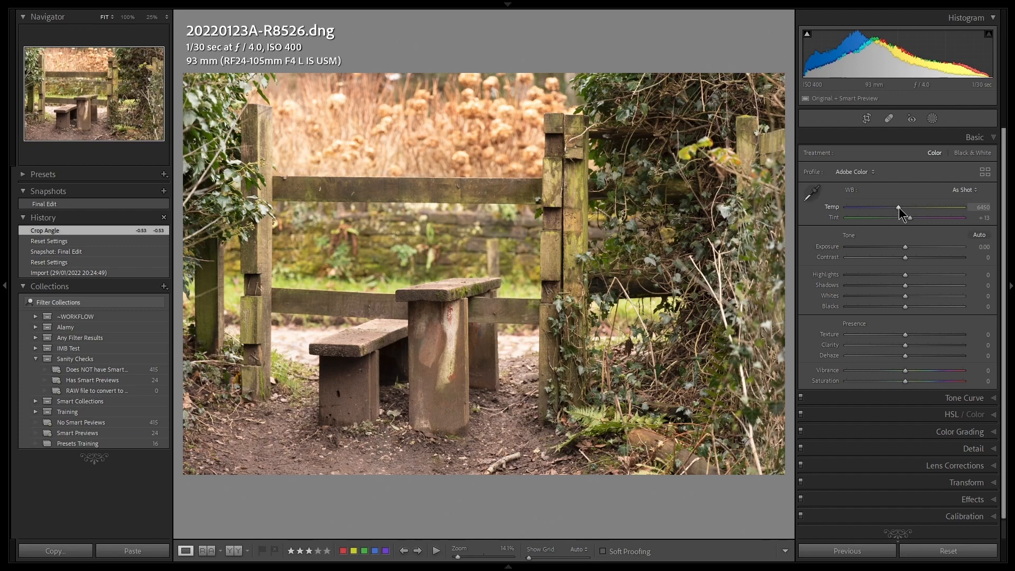
left_click_drag(899, 207, 915, 207)
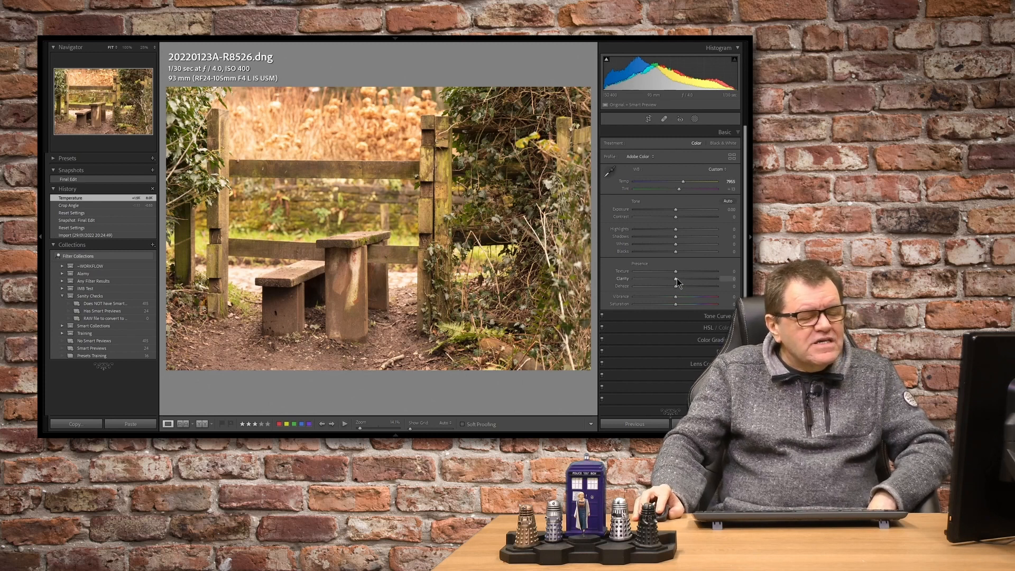
Set the gate photo's Clarity to +21 and Vibrance to +21
left_click_drag(677, 277, 682, 278)
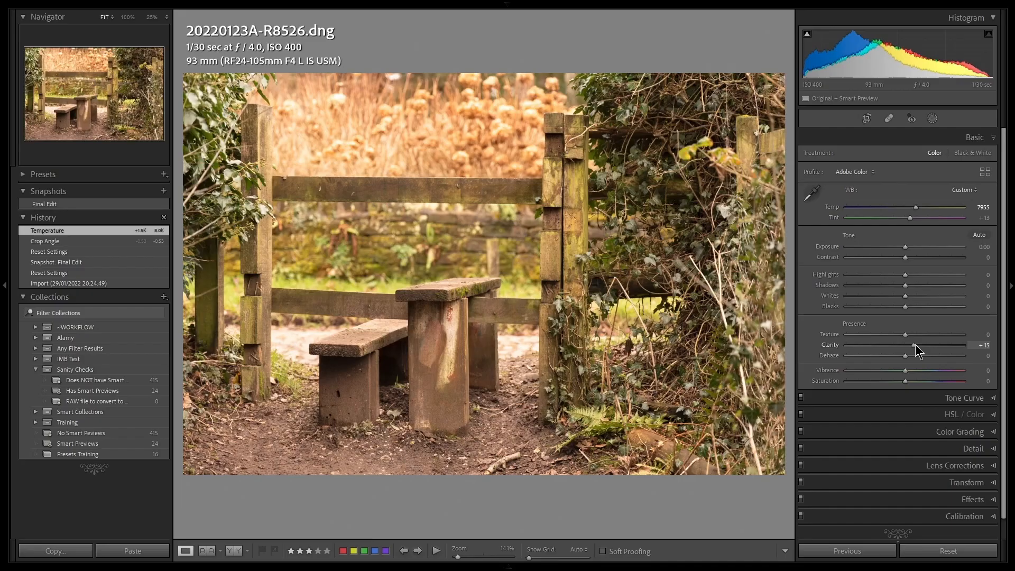
left_click_drag(914, 344, 918, 345)
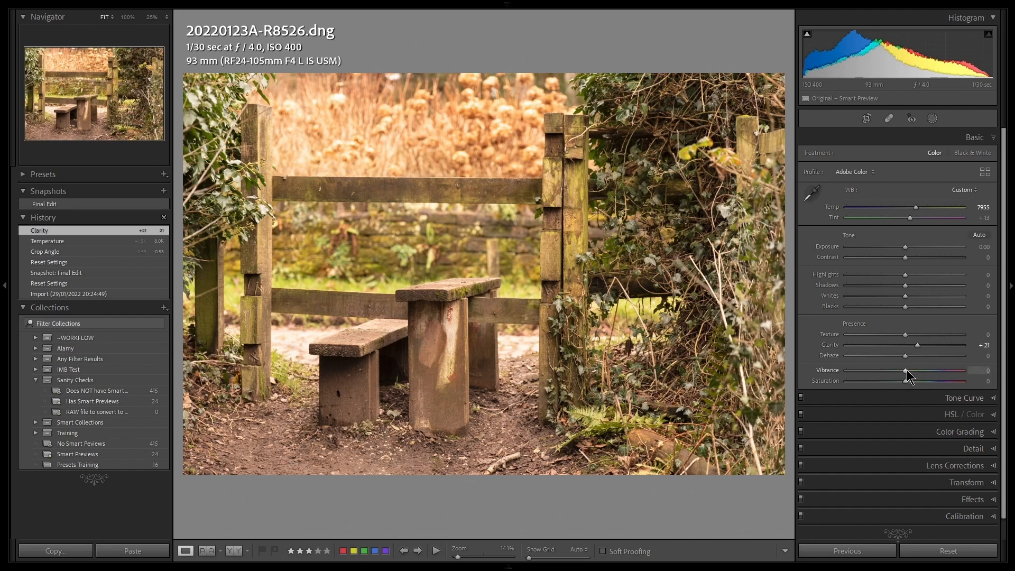
left_click_drag(905, 371, 917, 370)
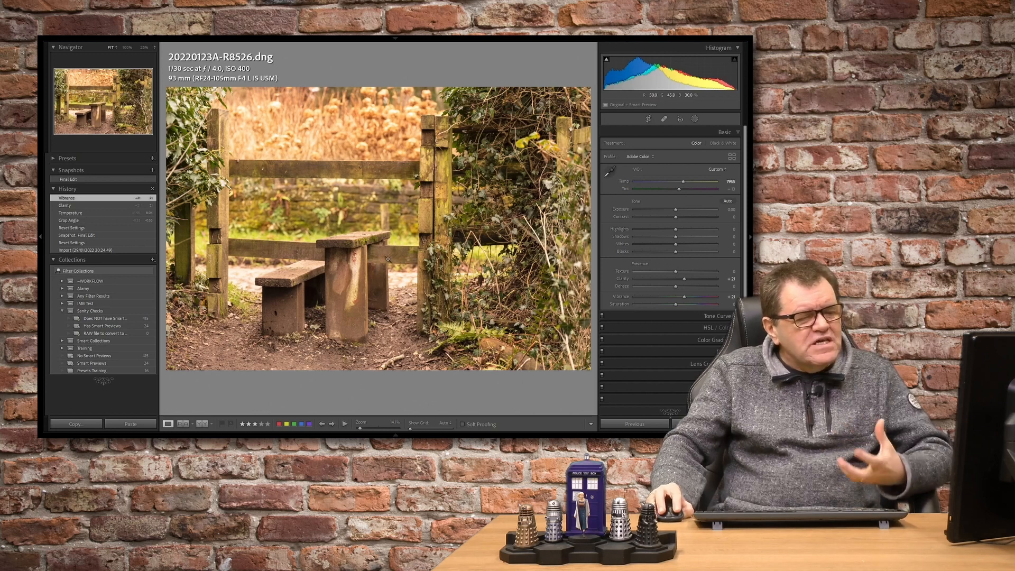
Tint the shadows orange with Color Grading, using a shadow hue of about 35
left_click(713, 340)
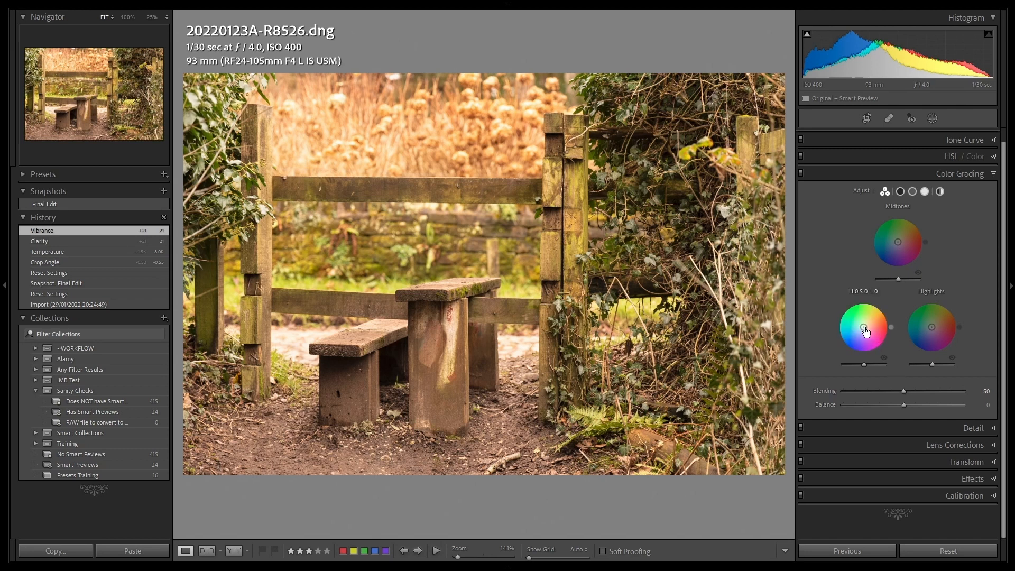
left_click_drag(865, 331, 867, 327)
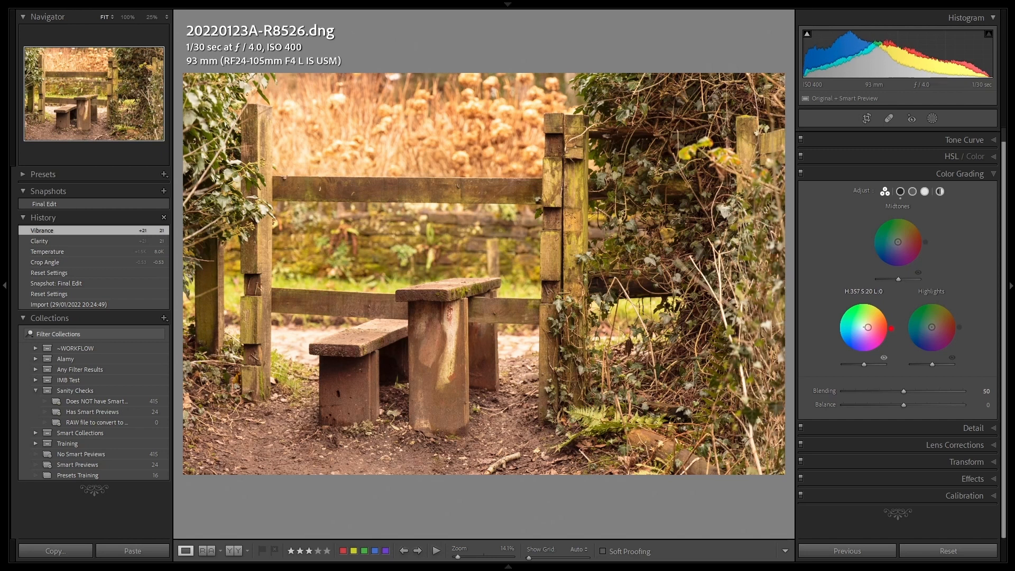
left_click_drag(868, 327, 872, 322)
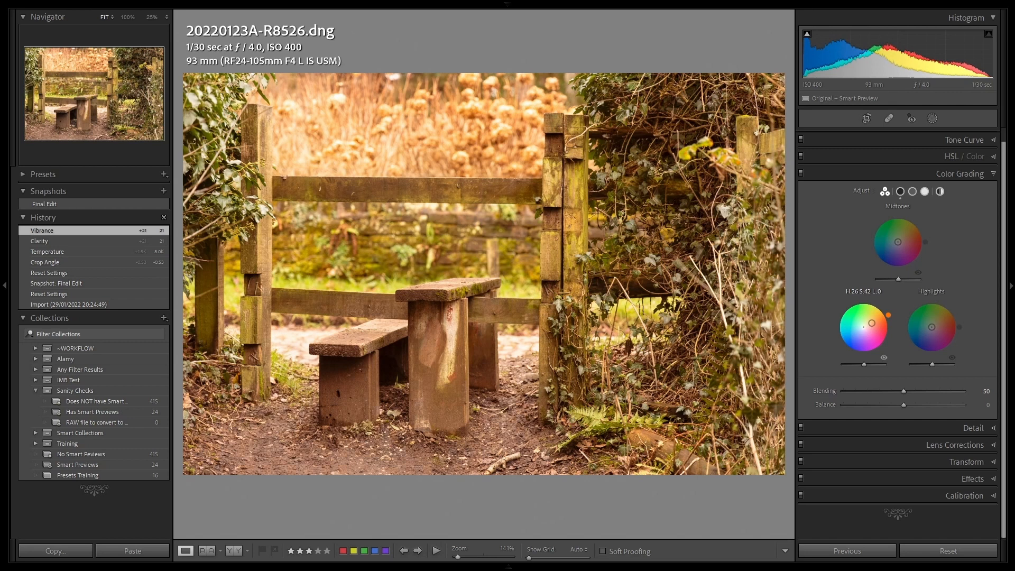
left_click_drag(871, 322, 871, 322)
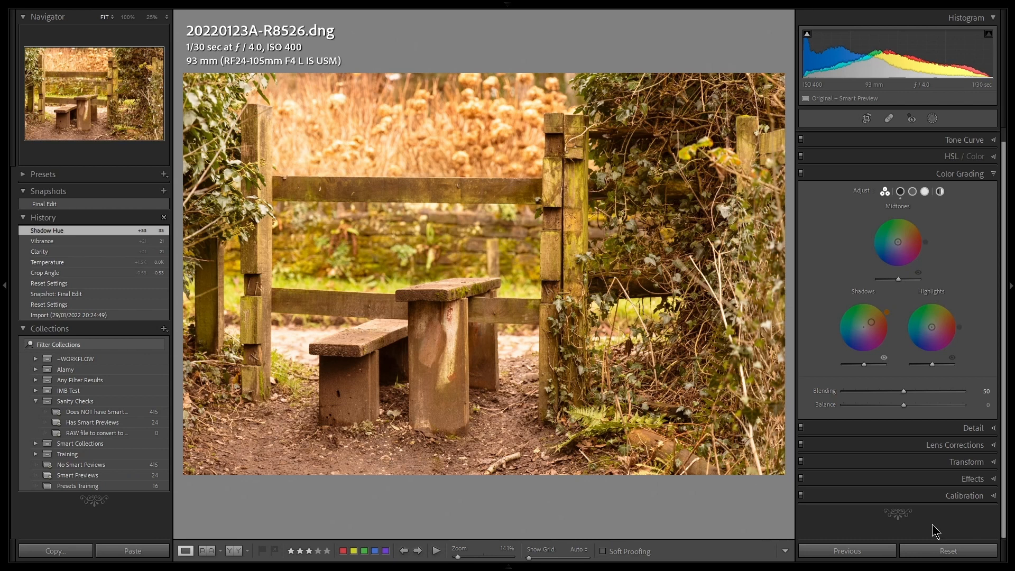
Add a dark post-crop vignette with an amount of -55 and a feather of about 40
left_click(971, 480)
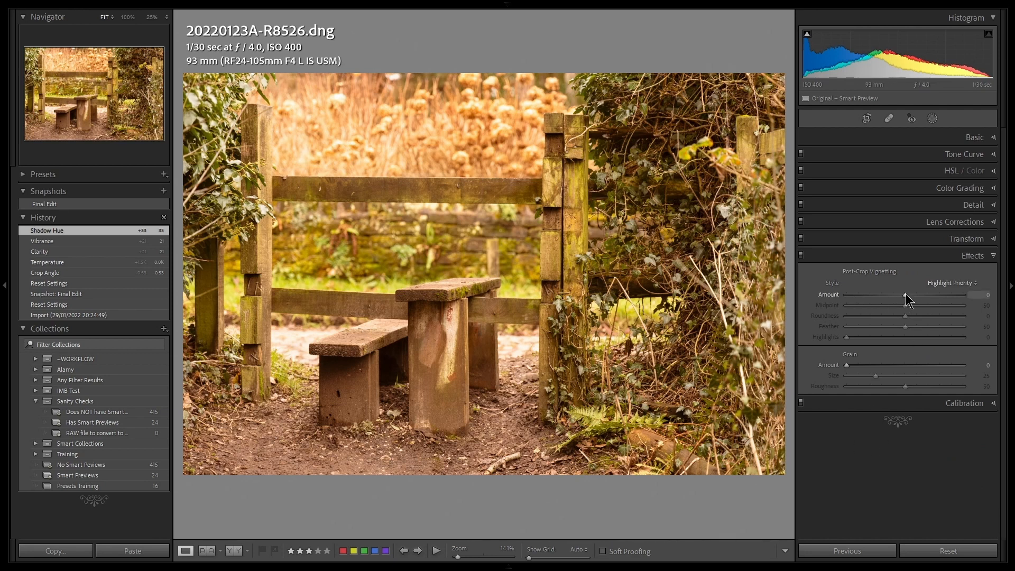
left_click_drag(905, 294, 872, 296)
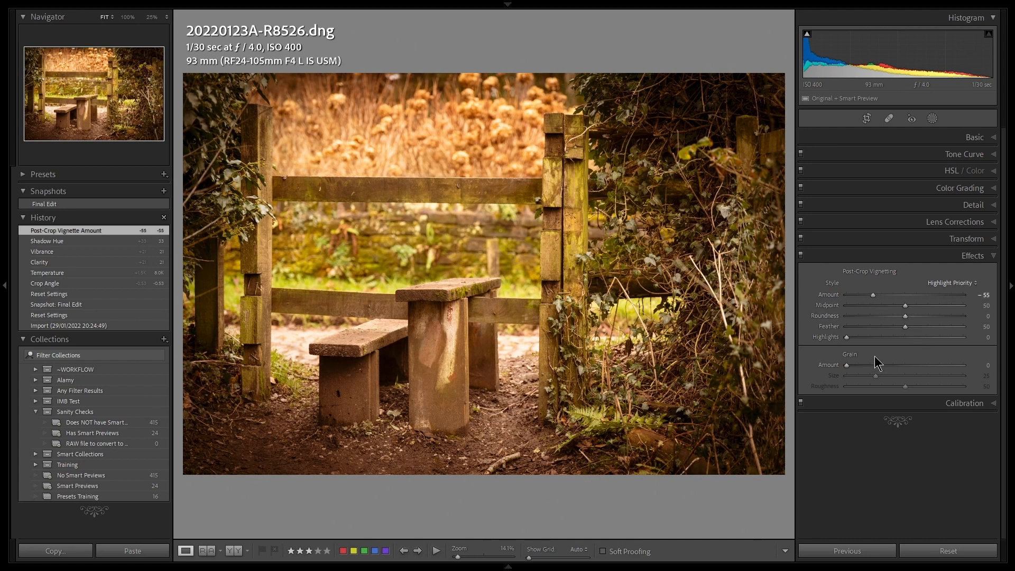
double_click(905, 326)
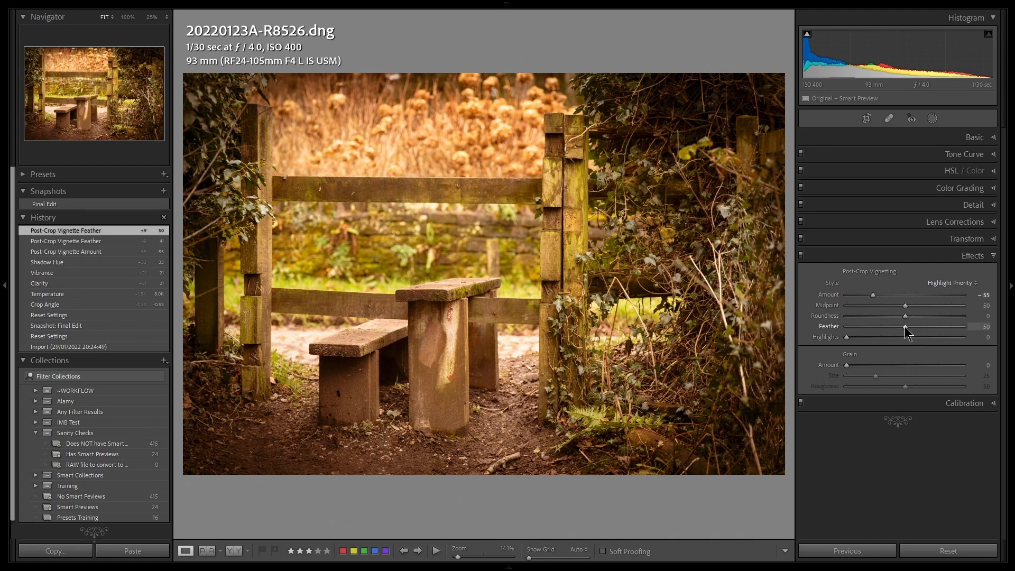
left_click_drag(904, 326, 892, 328)
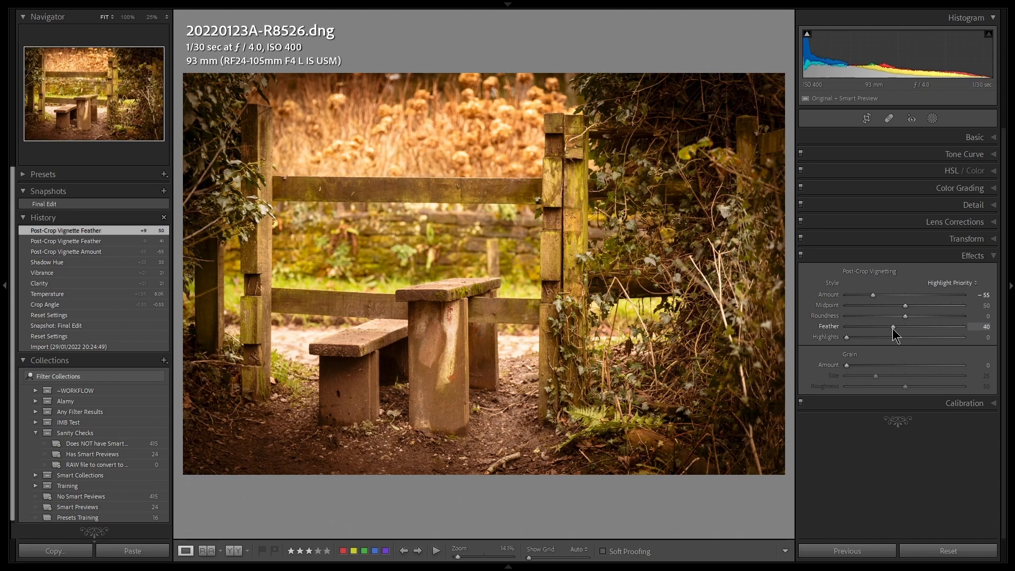
left_click_drag(893, 328, 893, 328)
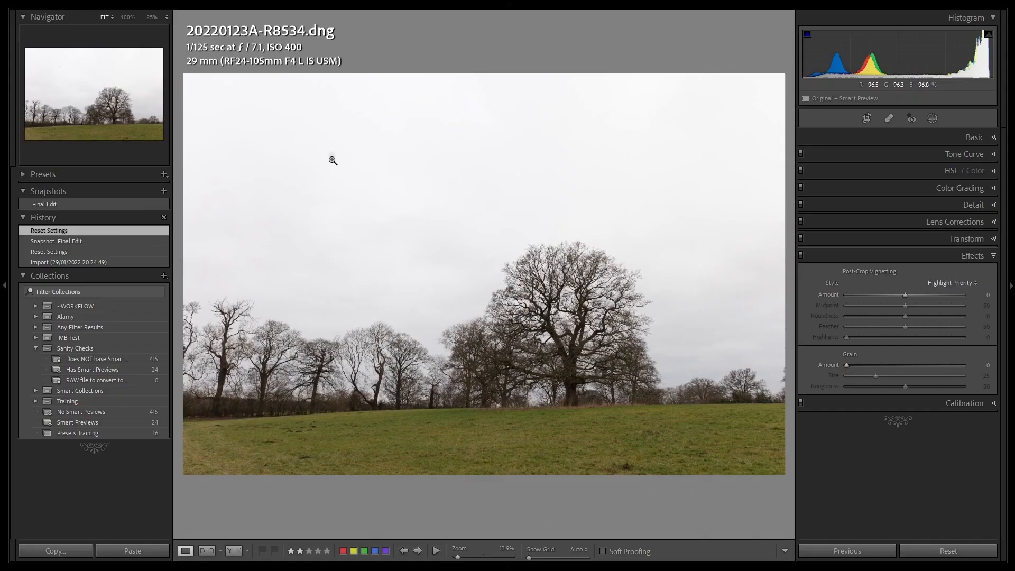
Inspect the dust spot in the sky of 20220123A-R8534.dng at 100% and remove it with a Heal spot
left_click(271, 147)
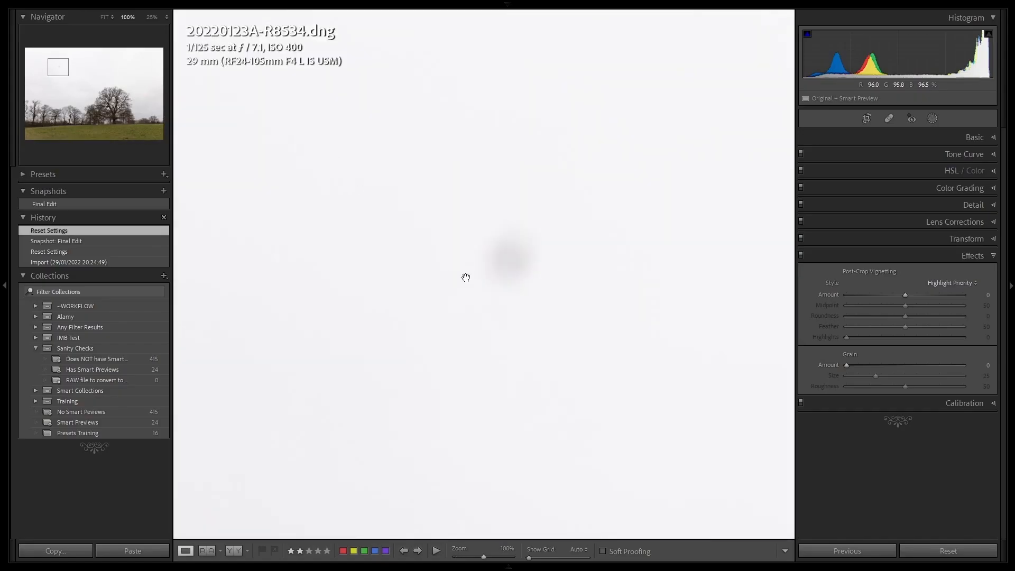
left_click(512, 271)
key("q")
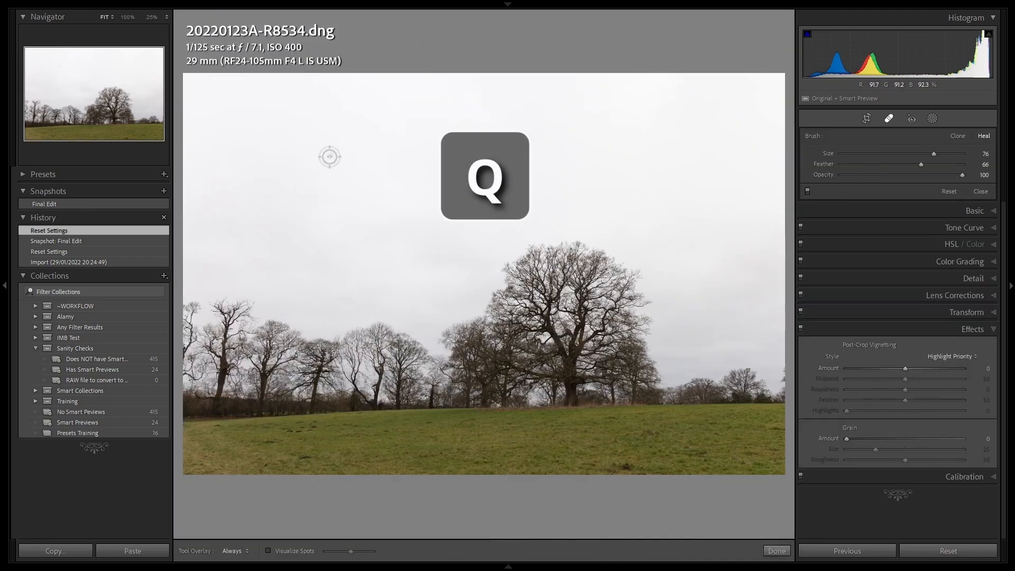
left_click(330, 155)
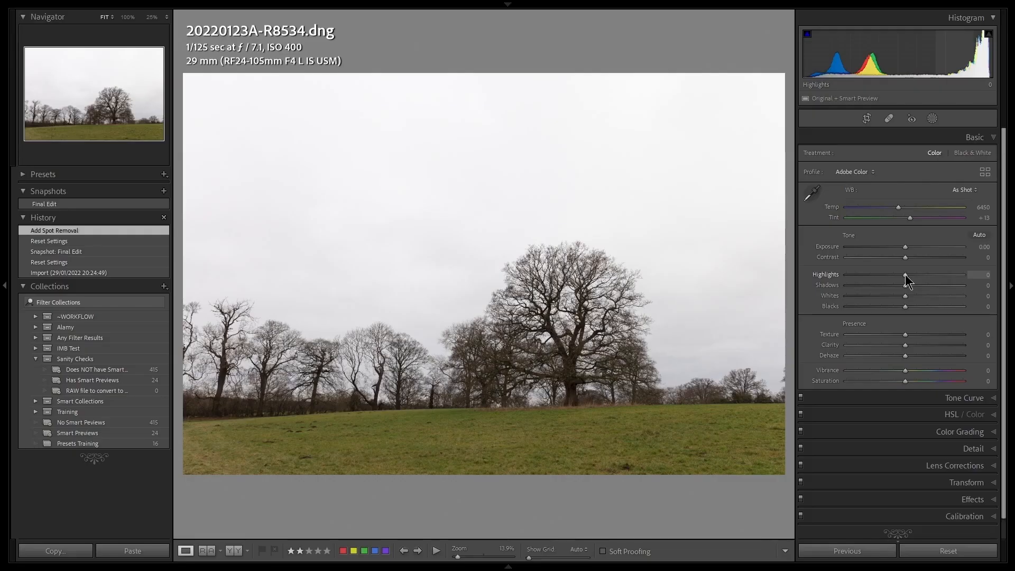
Set Highlights to -63 and Shadows to +36, checking the dark detail in the trees at 100%
left_click_drag(904, 275, 833, 278)
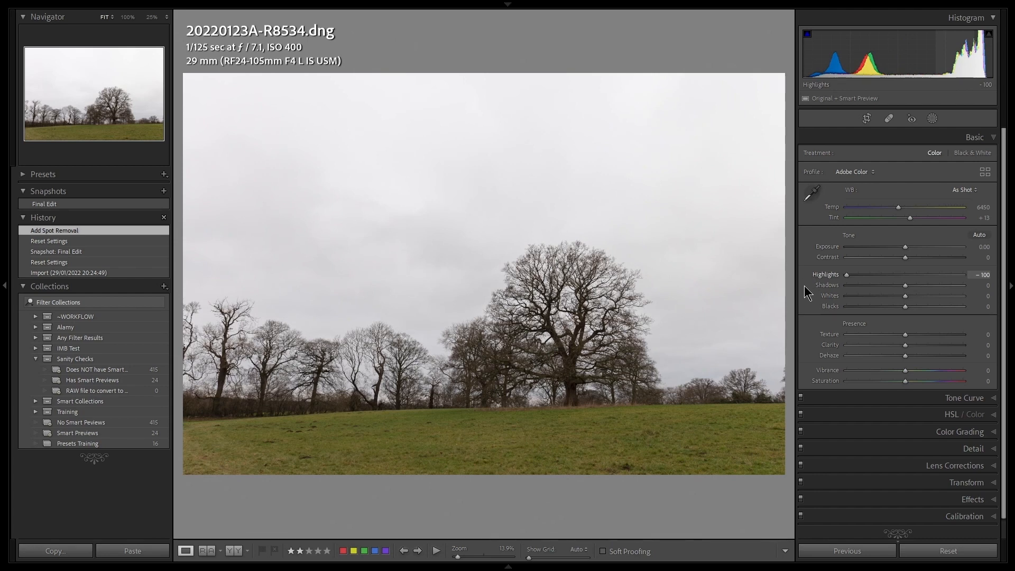
left_click_drag(850, 276, 867, 277)
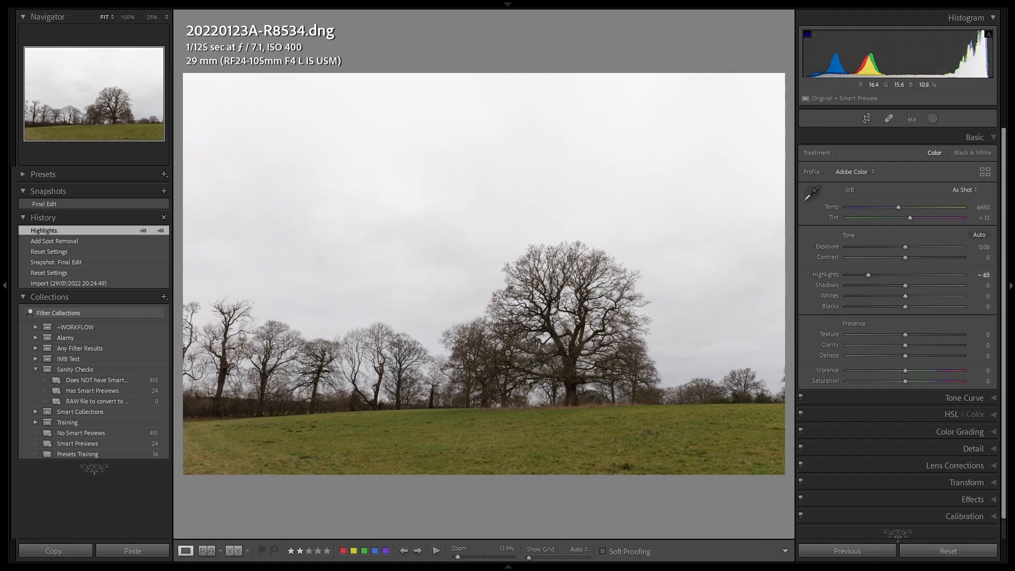
left_click(514, 372)
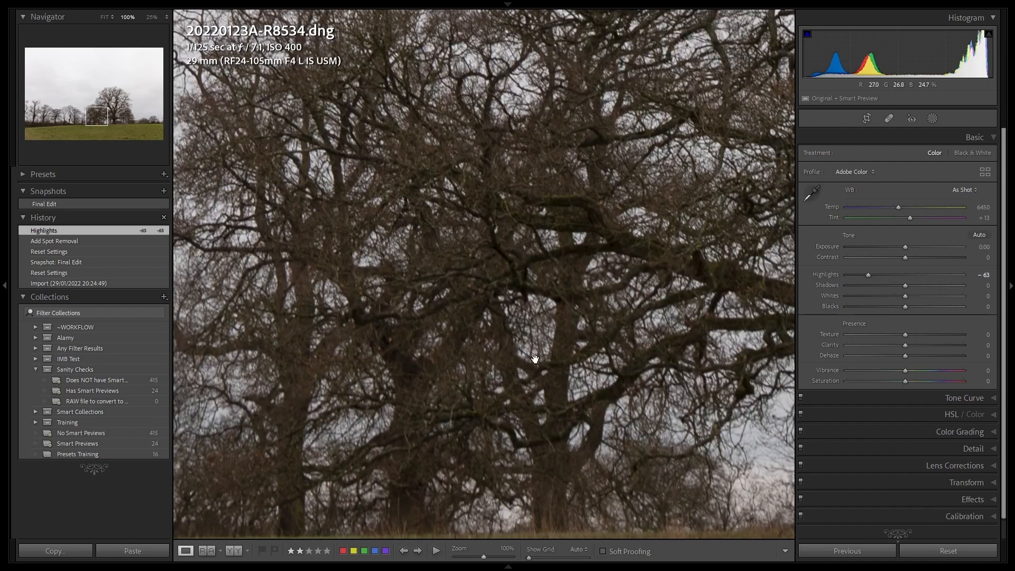
left_click(549, 356)
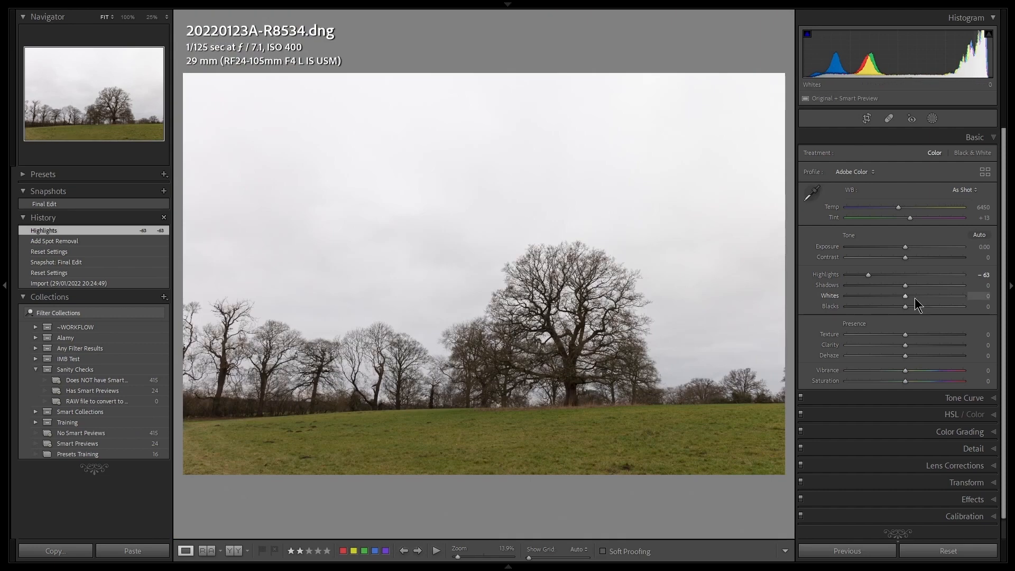
left_click_drag(905, 286, 925, 287)
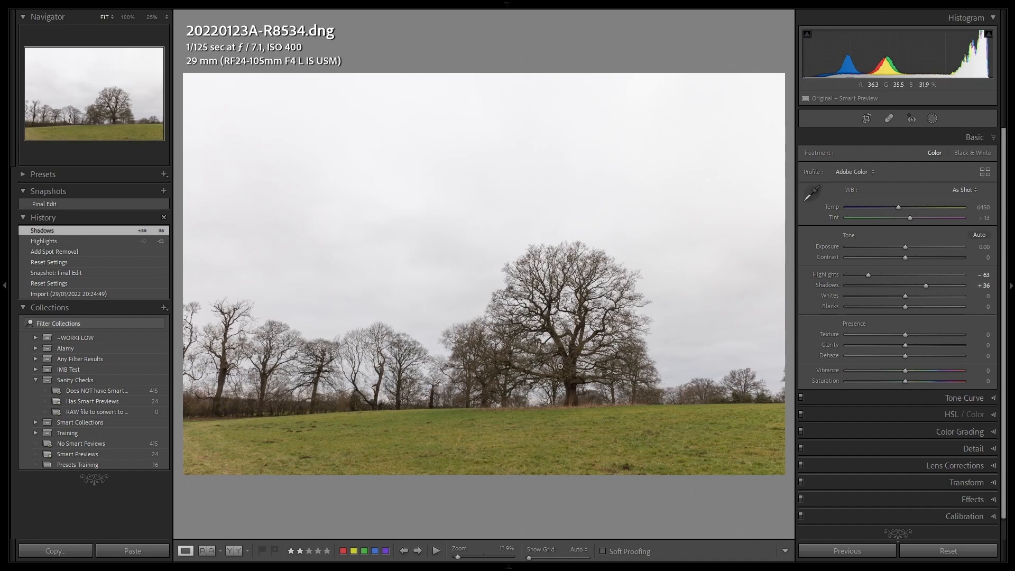
left_click(571, 374)
left_click(514, 357)
Strengthen the landscape's presence with Clarity +20, Vibrance +22 and Saturation +27
left_click_drag(905, 345, 917, 347)
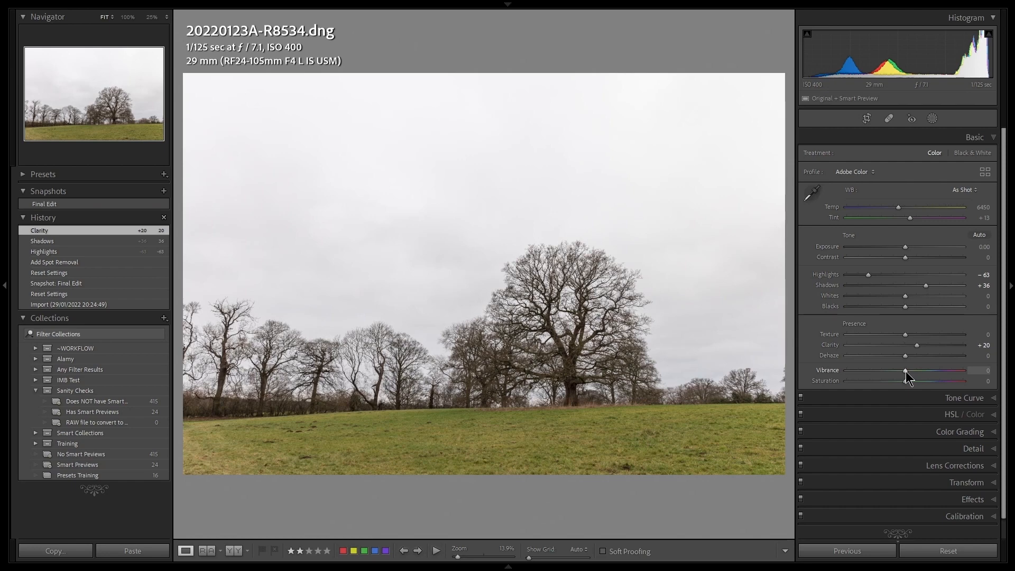
left_click_drag(905, 371, 916, 373)
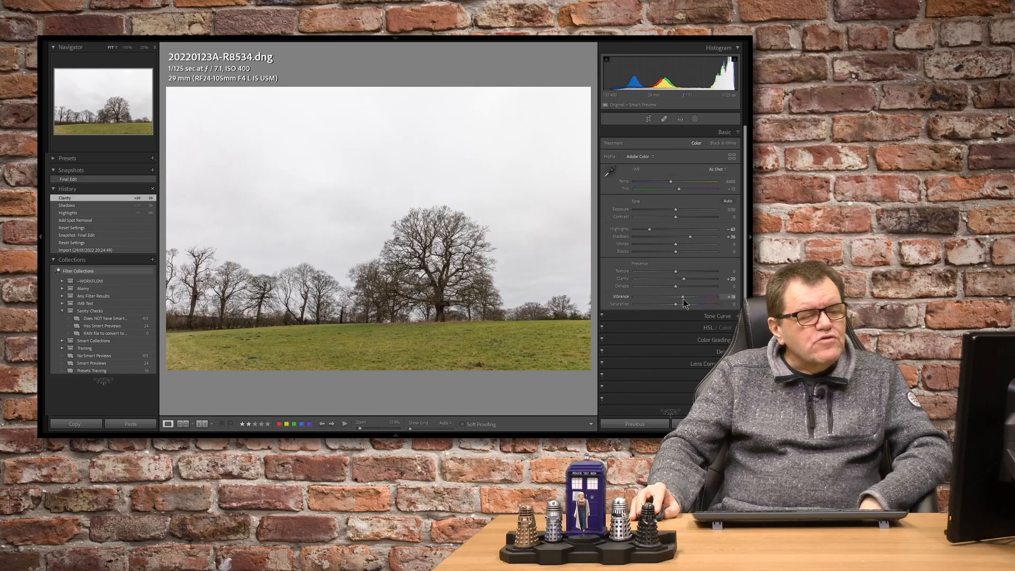
left_click_drag(684, 300, 684, 299)
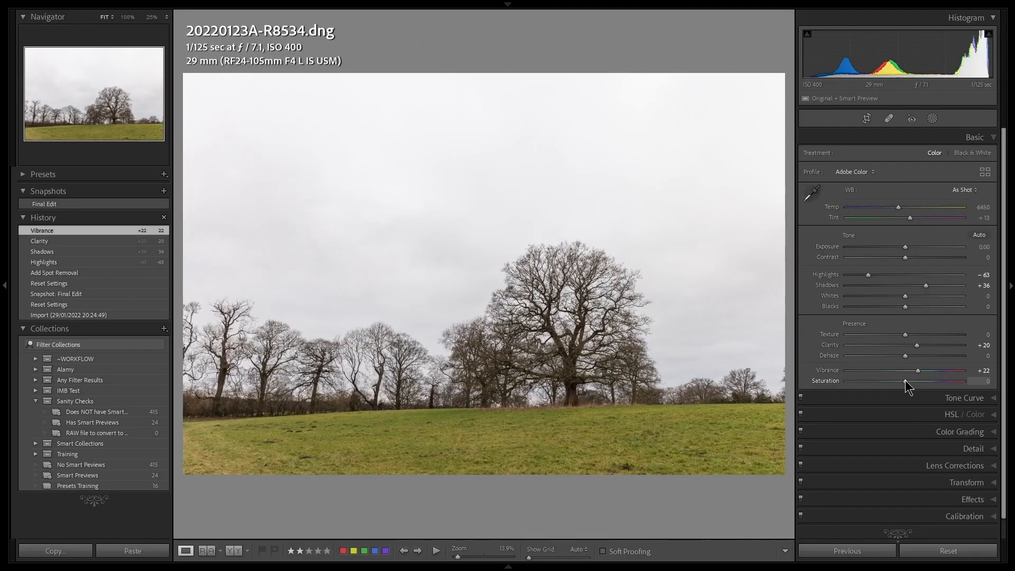
left_click_drag(904, 380, 920, 381)
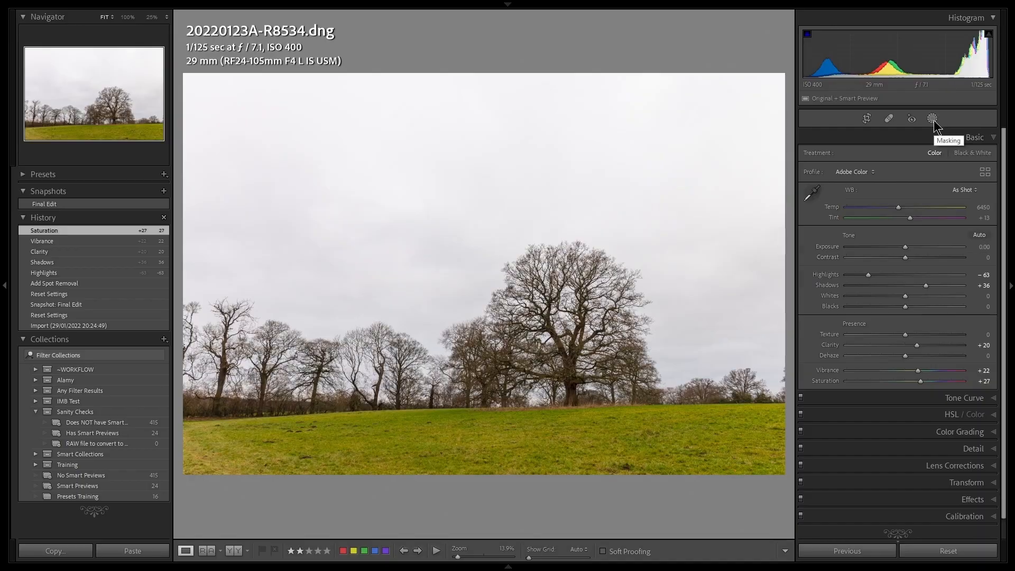
Create a Select Sky mask and cool the sky by setting the mask's Temp to -29
left_click(932, 118)
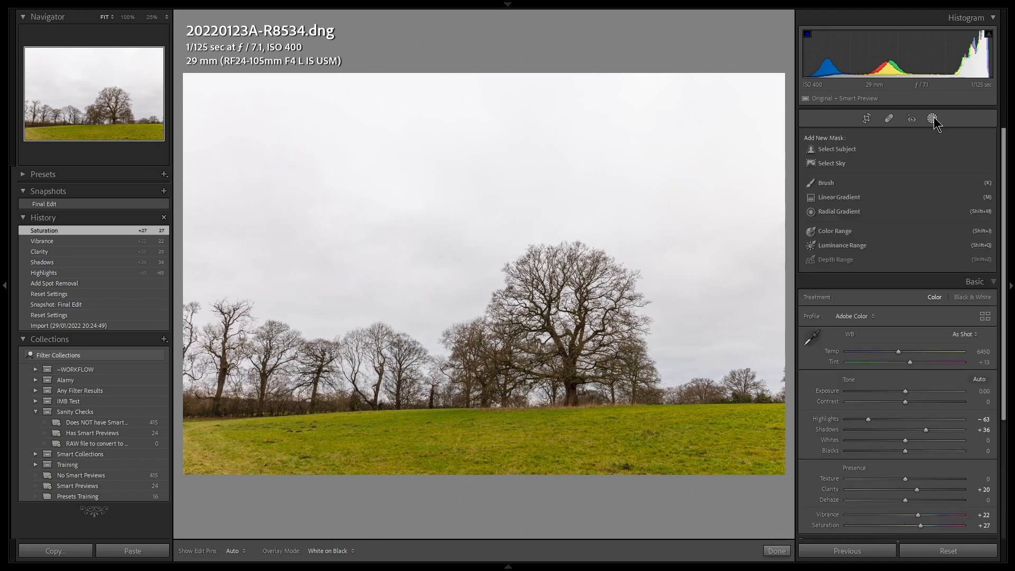
left_click(832, 165)
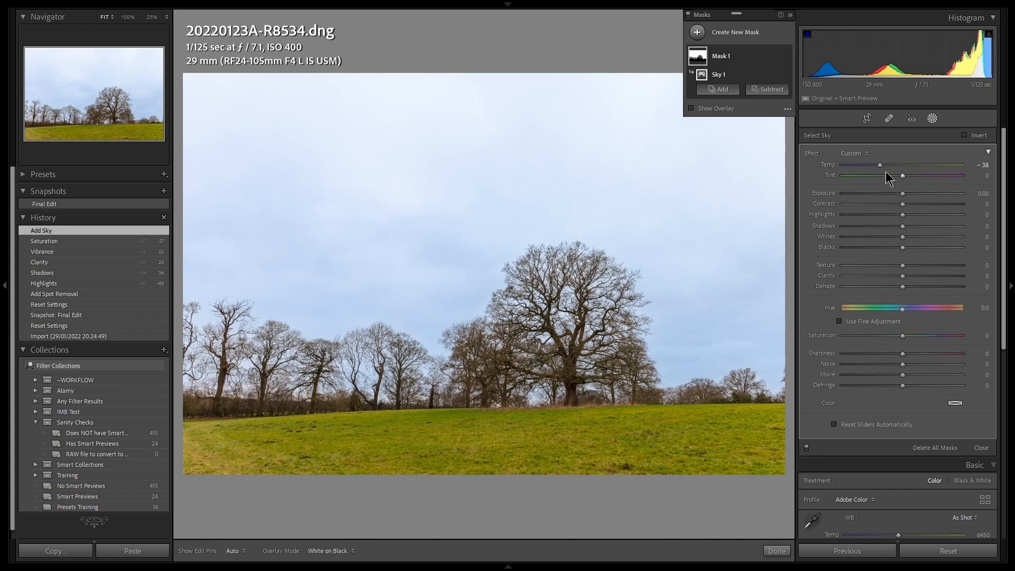
mouse_move(879, 164)
left_mouse_down()
mouse_move(864, 164)
mouse_move(885, 170)
left_mouse_up()
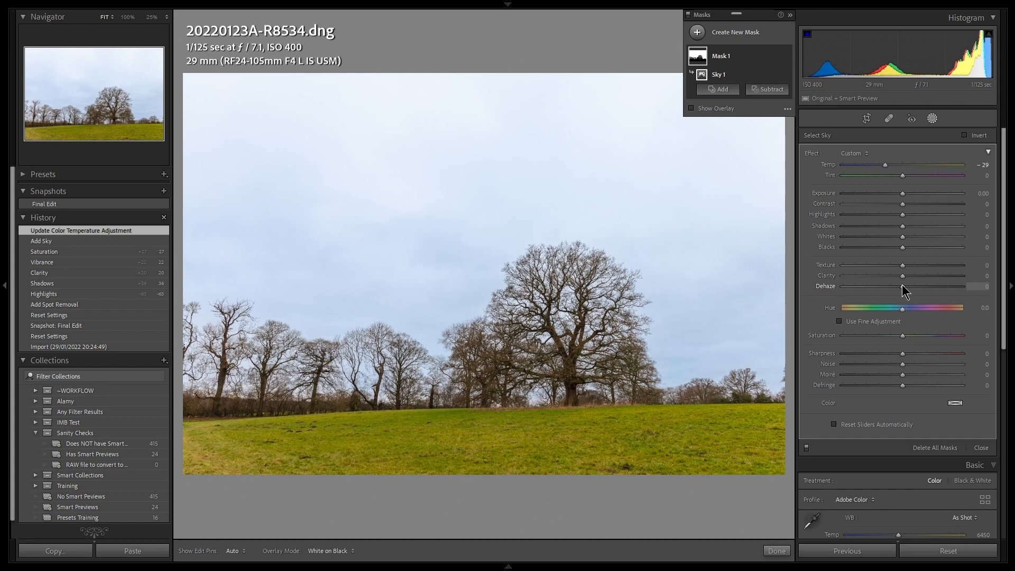
Set the sky mask's Dehaze to 52 and its Saturation to -42
left_click_drag(901, 284, 926, 287)
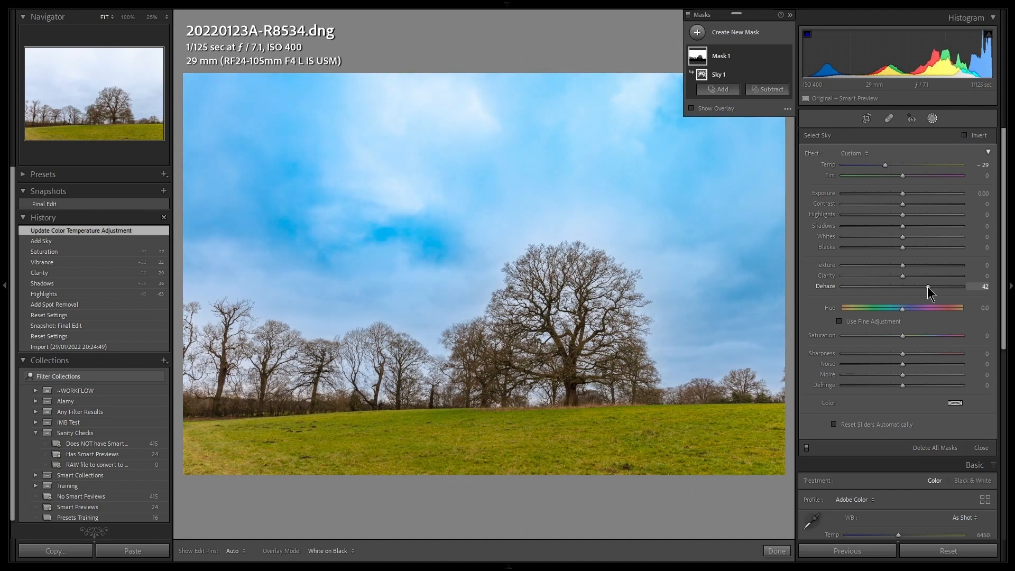
left_click_drag(928, 287, 933, 287)
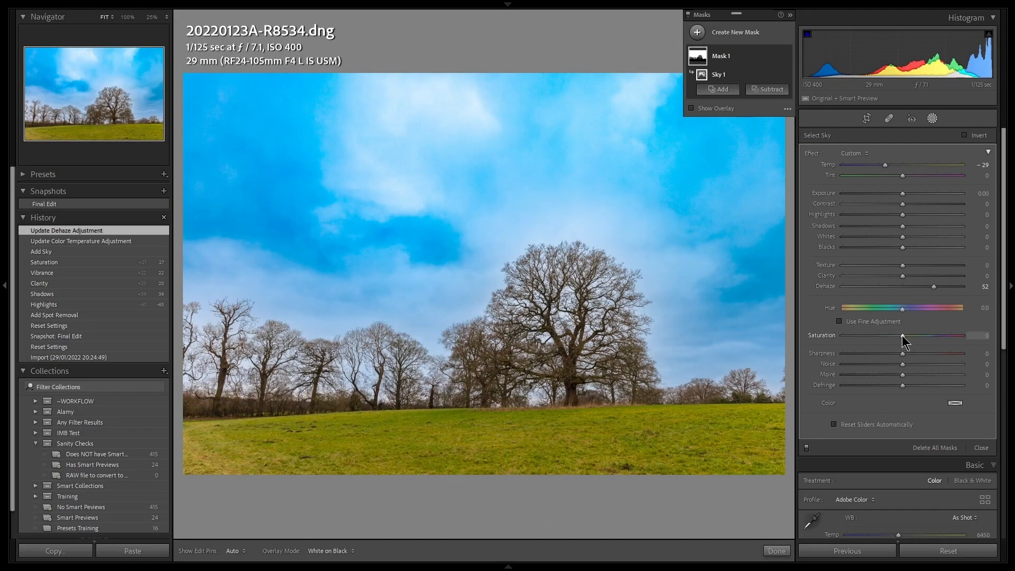
left_click_drag(902, 336, 877, 339)
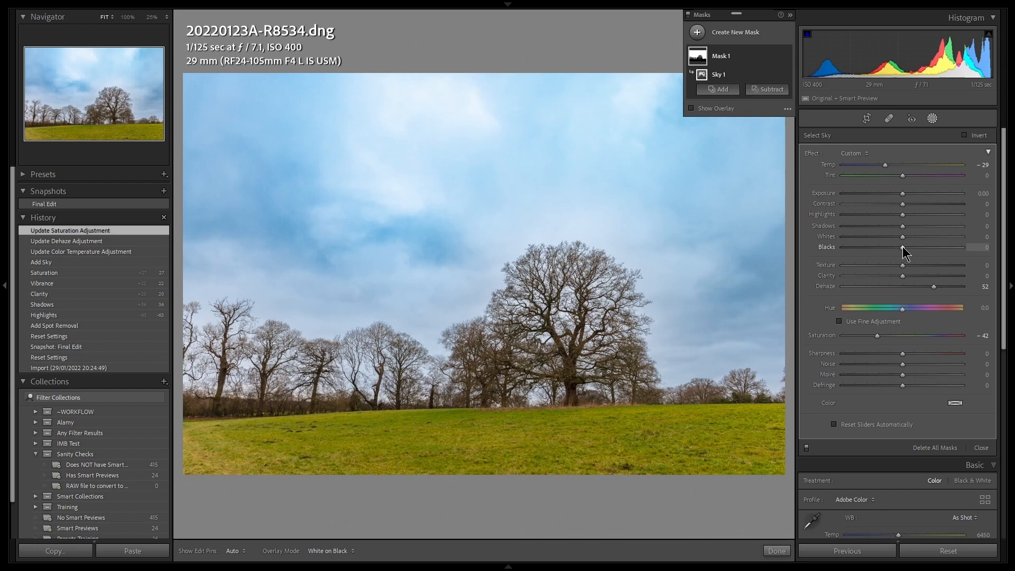
Deepen the clouds by setting the sky mask's Blacks to -32, Highlights to -25 and Clarity to about 32
left_click_drag(902, 247, 883, 249)
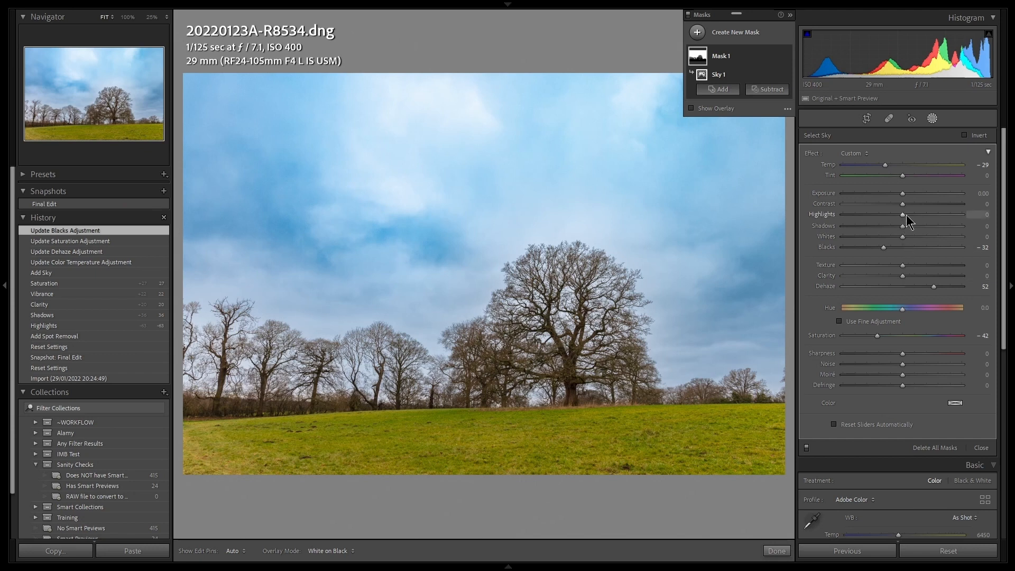
left_click_drag(905, 214, 886, 218)
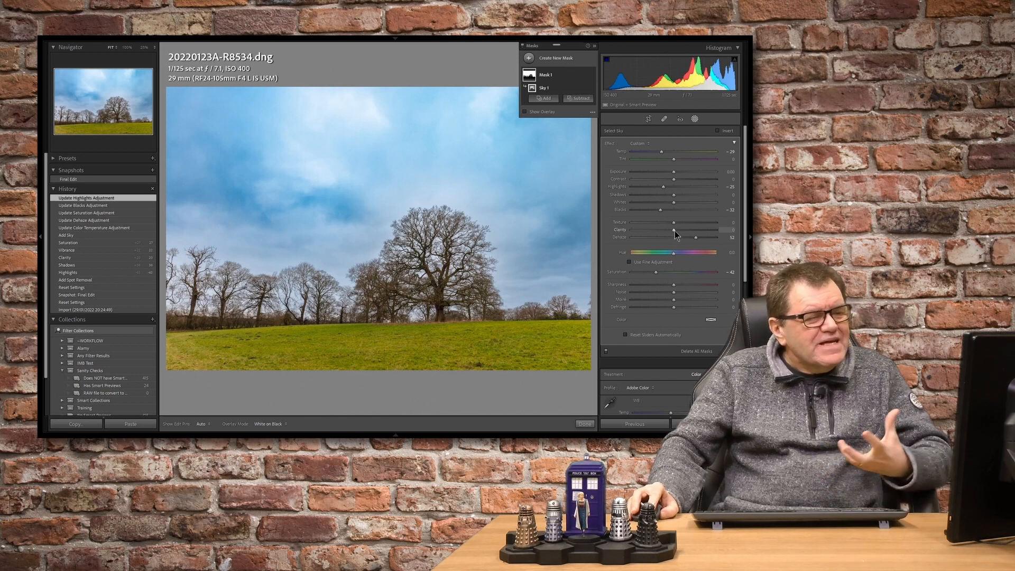
left_click_drag(675, 231, 684, 231)
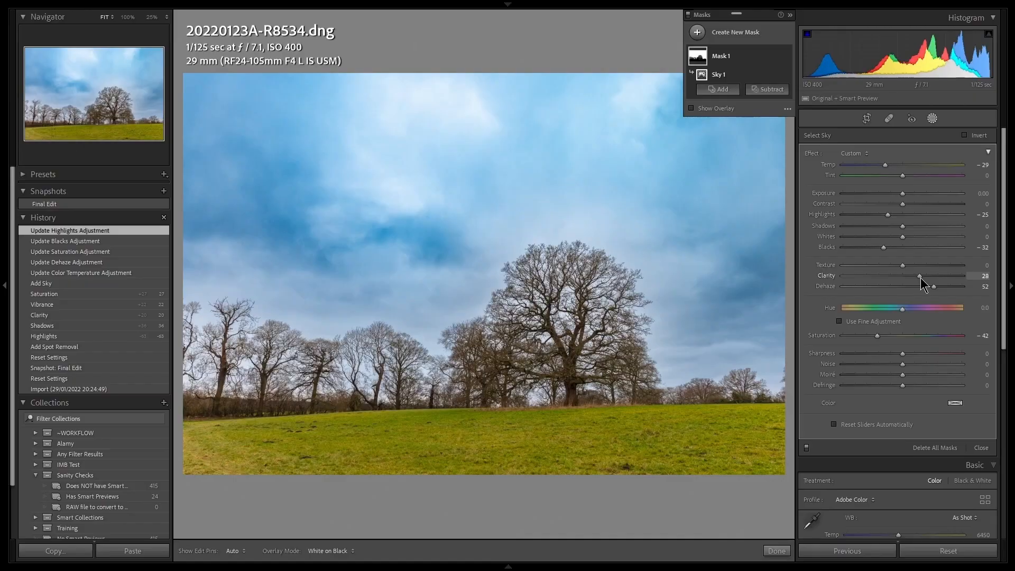
left_click_drag(921, 282, 924, 286)
Reduce the sky mask's Clarity to 22 and close the masking tool
left_click_drag(924, 281, 916, 280)
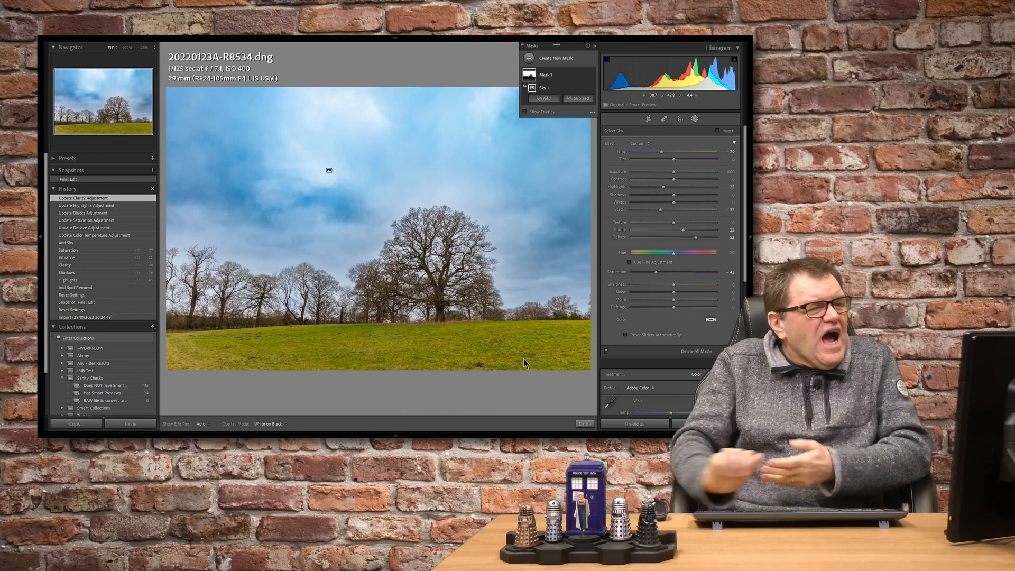
left_click(696, 119)
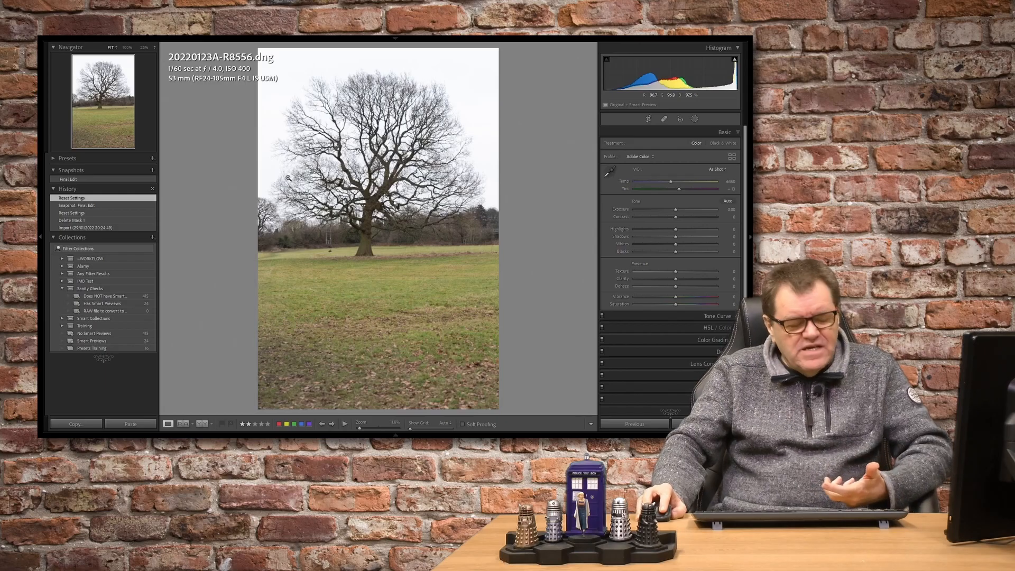
Straighten the lone tree photo by 1.89 degrees and crop it to a 1 x 1 square around the tree with some grass below
key("r")
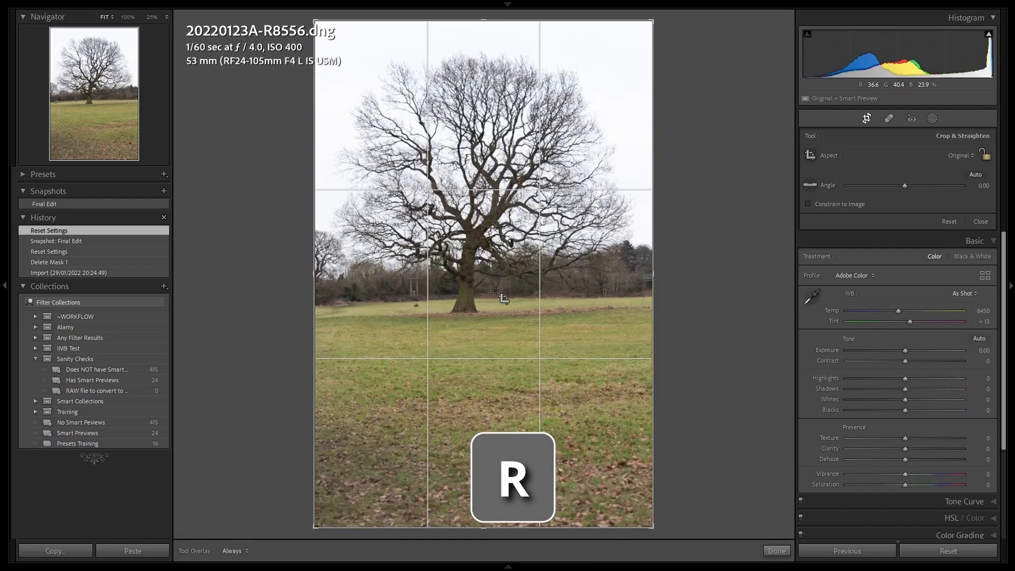
left_click_drag(695, 461, 691, 467)
left_click(970, 155)
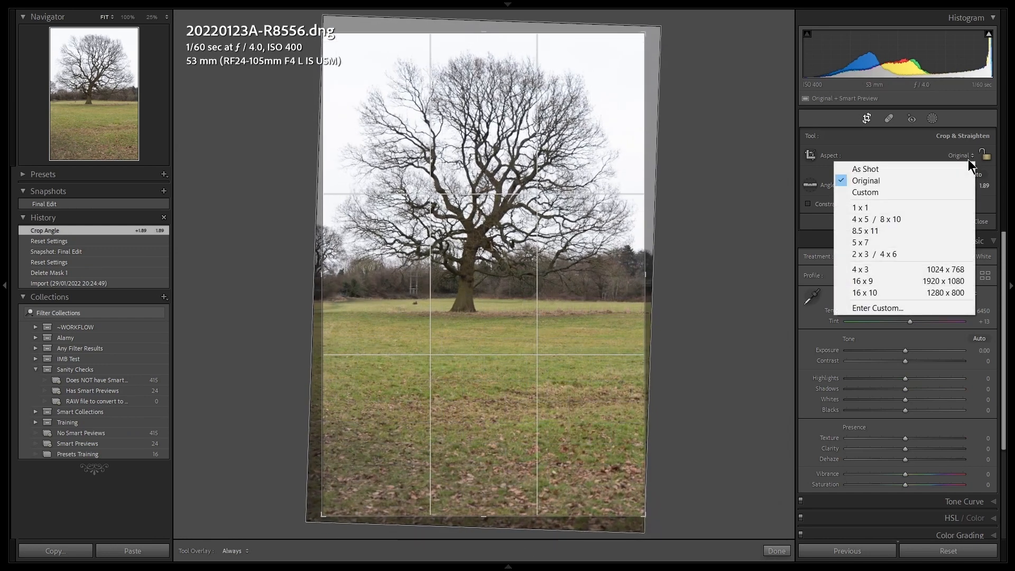
left_click(869, 206)
left_click_drag(449, 259, 439, 334)
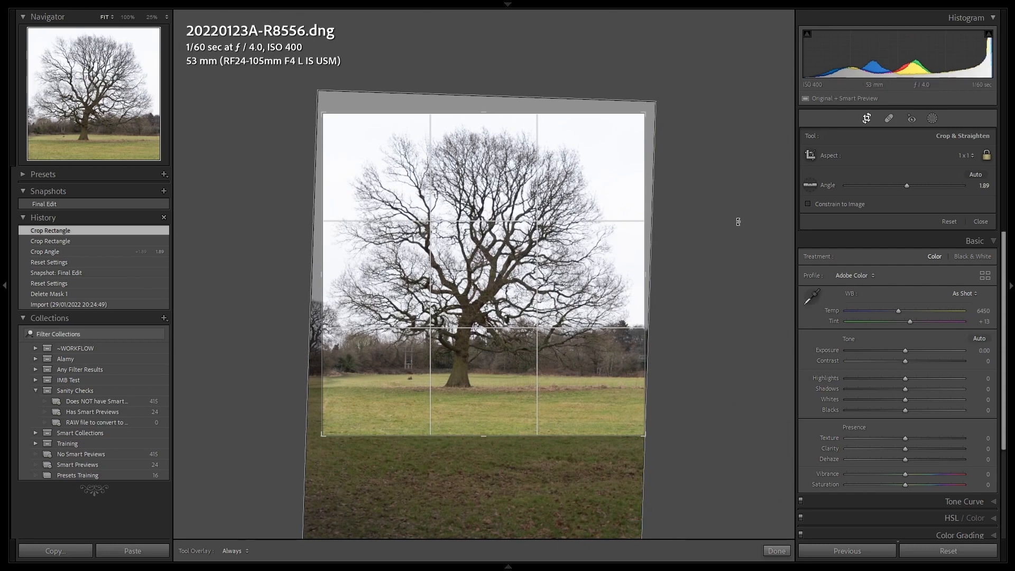
key("Return")
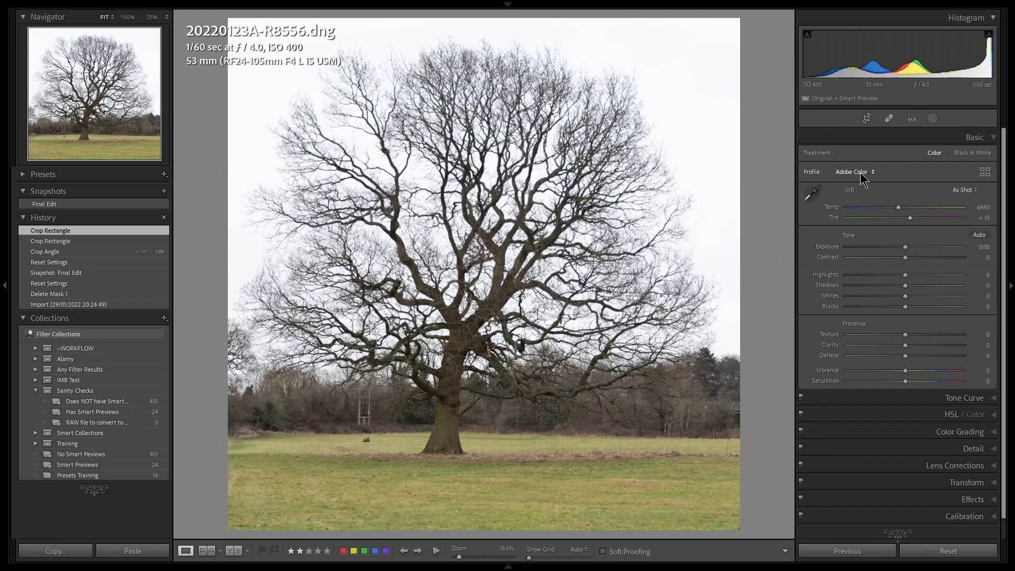
Convert the tree photo with the B&W 03 profile and set its Exposure to -0.52
left_click(860, 172)
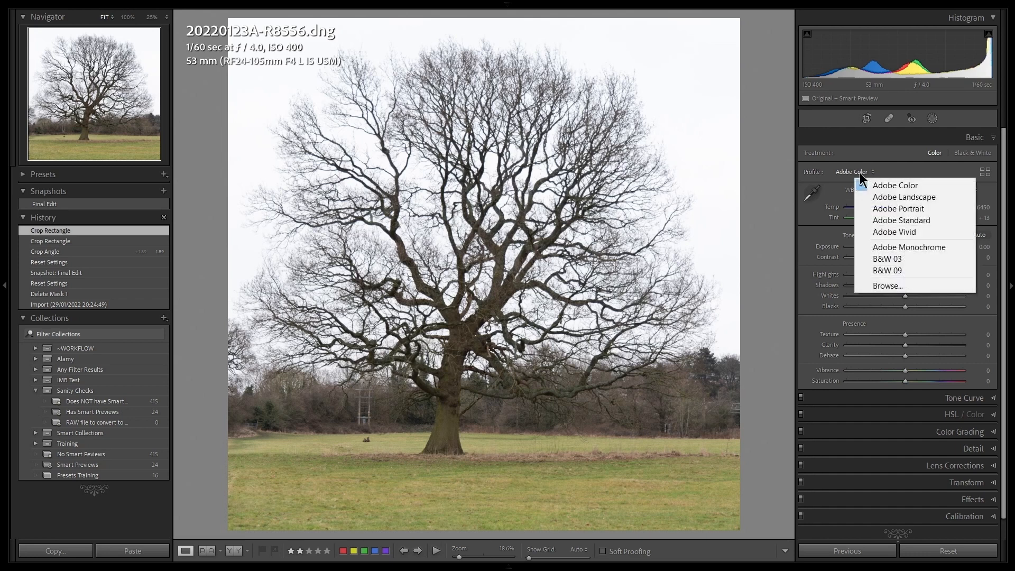
left_click(907, 262)
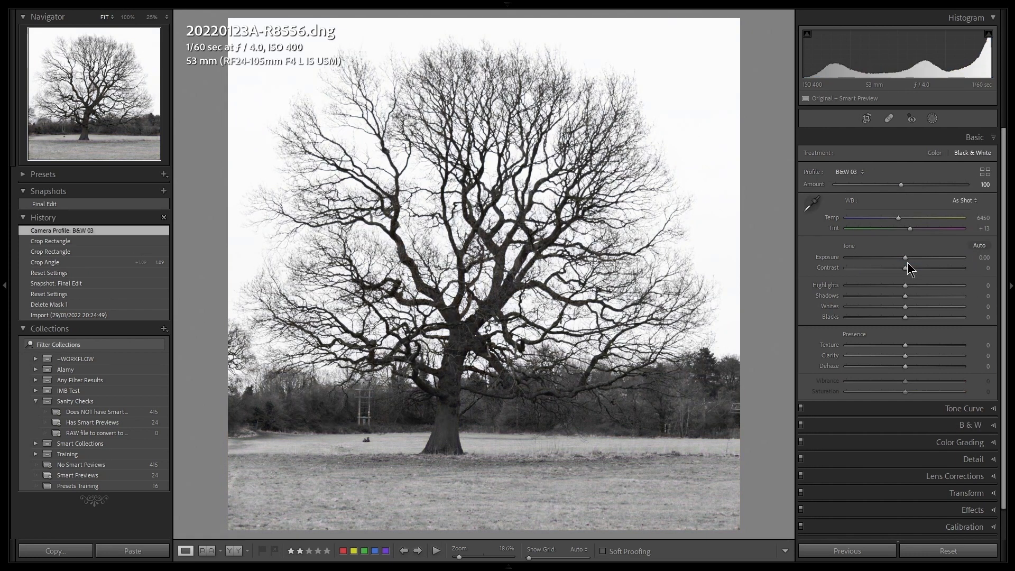
left_click_drag(905, 257, 899, 256)
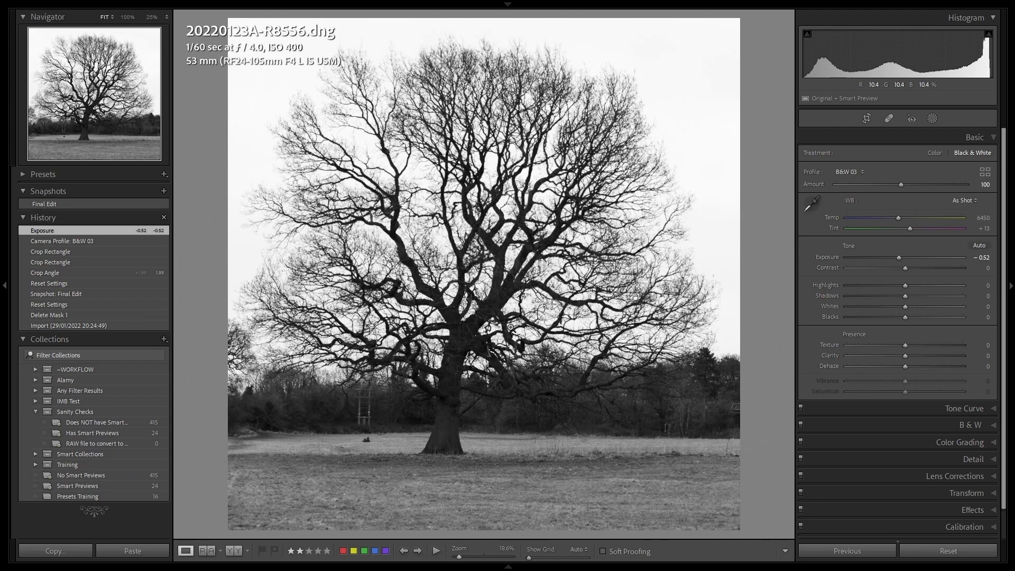
Balance the tree photo's tones with Shadows +63, Contrast +9 and Highlights -58
left_click_drag(907, 301, 941, 302)
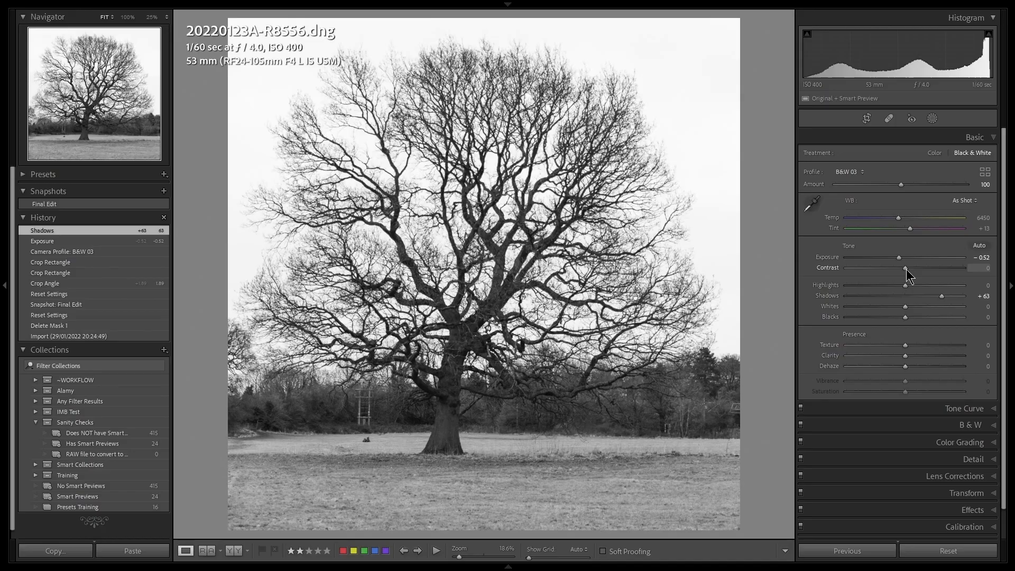
left_click_drag(677, 225, 678, 226)
left_click_drag(908, 269, 912, 276)
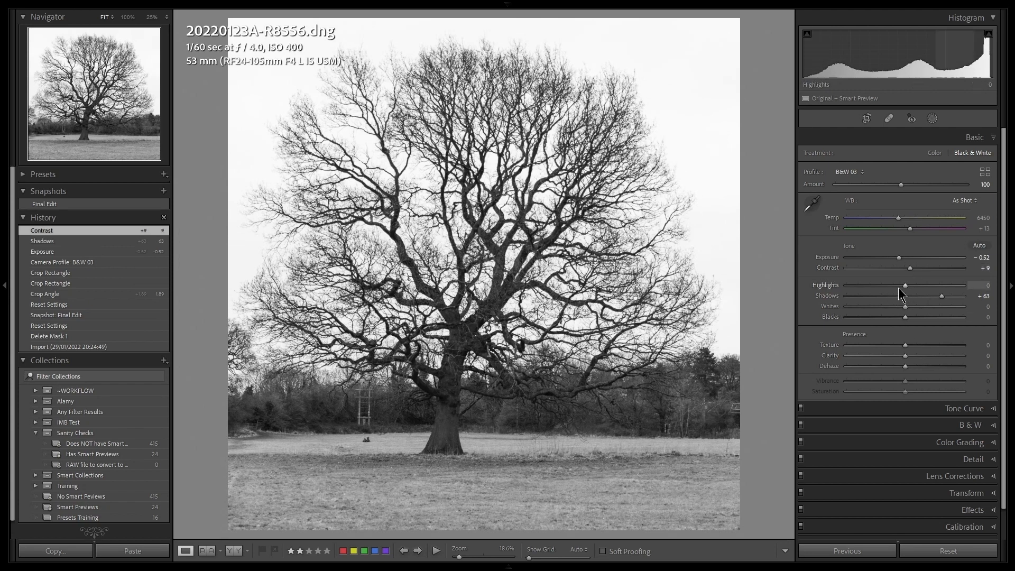
left_click_drag(904, 284, 871, 286)
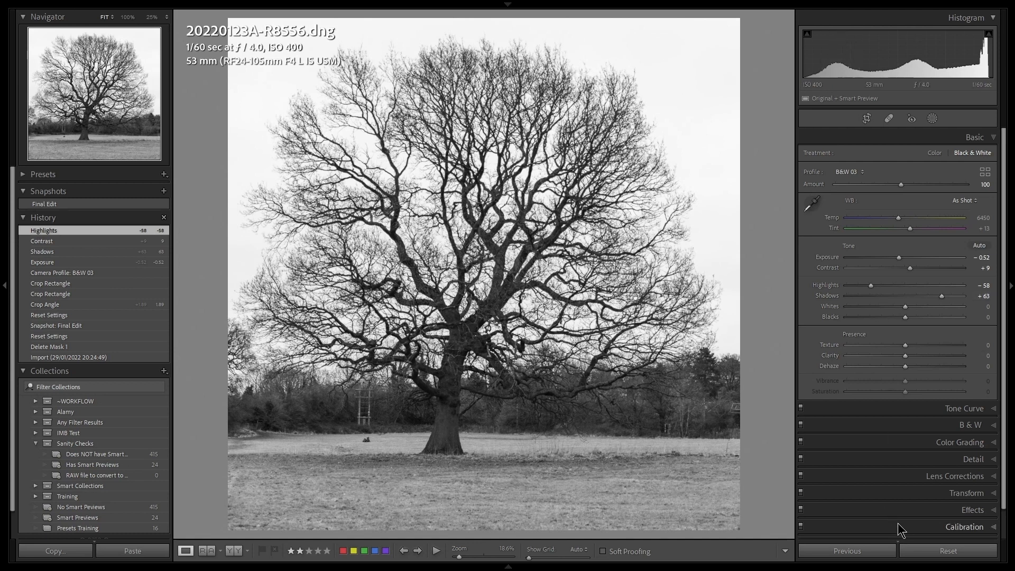
Bring out detail in the tree and sky with Clarity +20 and Dehaze +48
left_click_drag(903, 356, 916, 364)
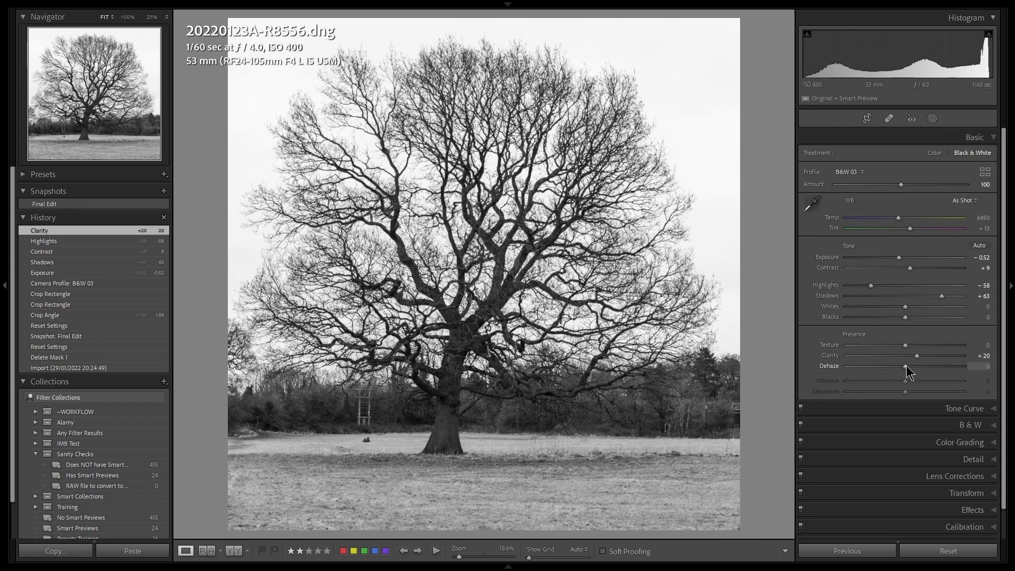
left_click_drag(909, 365, 927, 368)
mouse_move(931, 369)
left_mouse_down()
mouse_move(945, 369)
mouse_move(933, 369)
left_mouse_up()
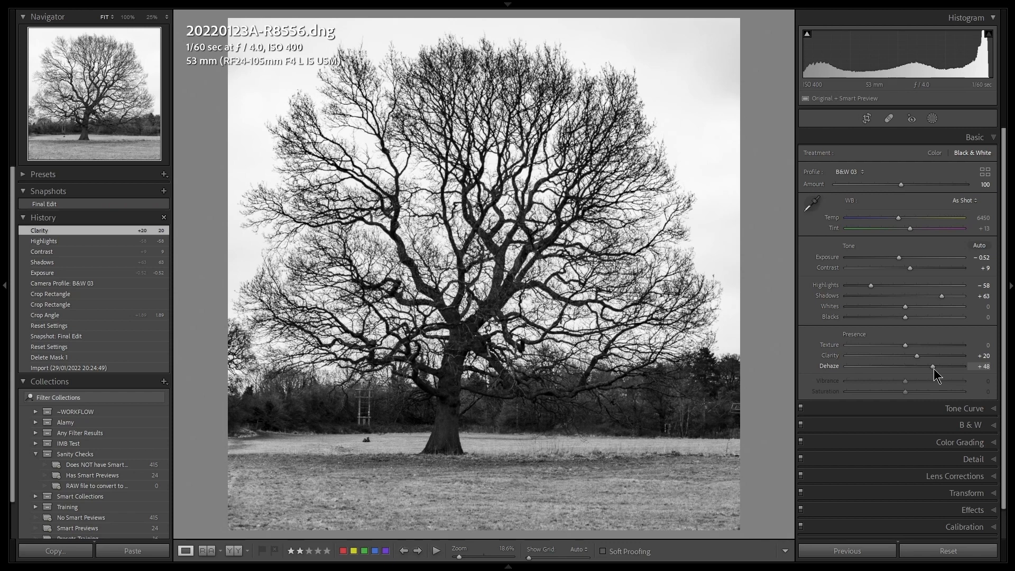
left_click_drag(933, 369, 933, 369)
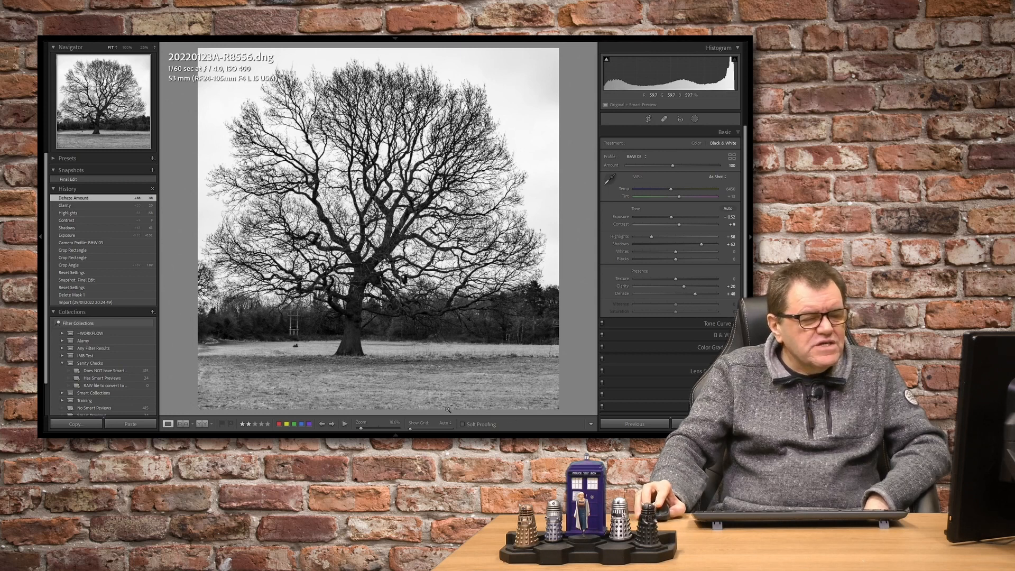
Darken the tree photo's edges with a post-crop vignette of Amount -38 and Feather 77, and raise the Exposure slightly to compensate
left_click(719, 395)
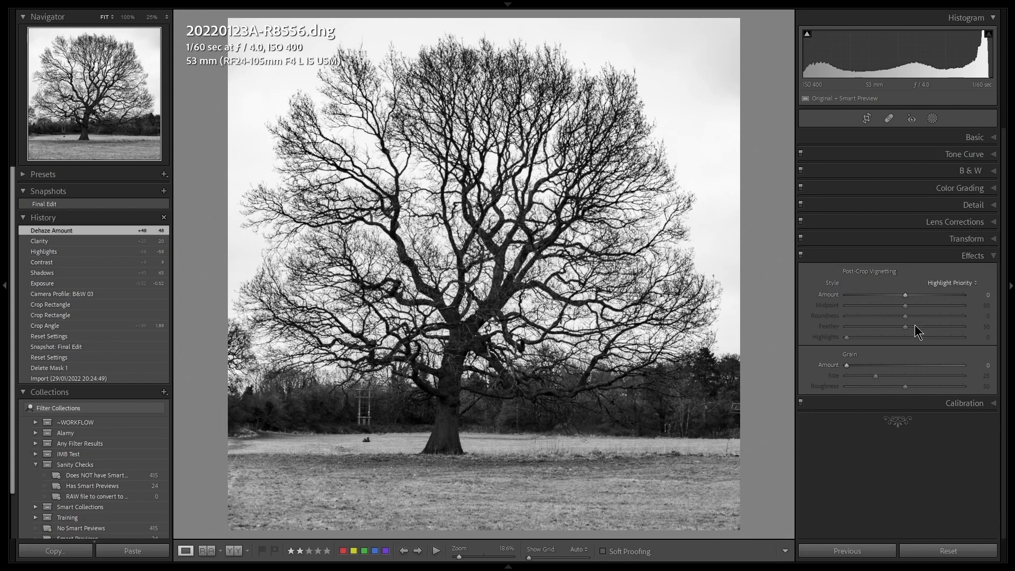
left_click_drag(903, 294, 881, 296)
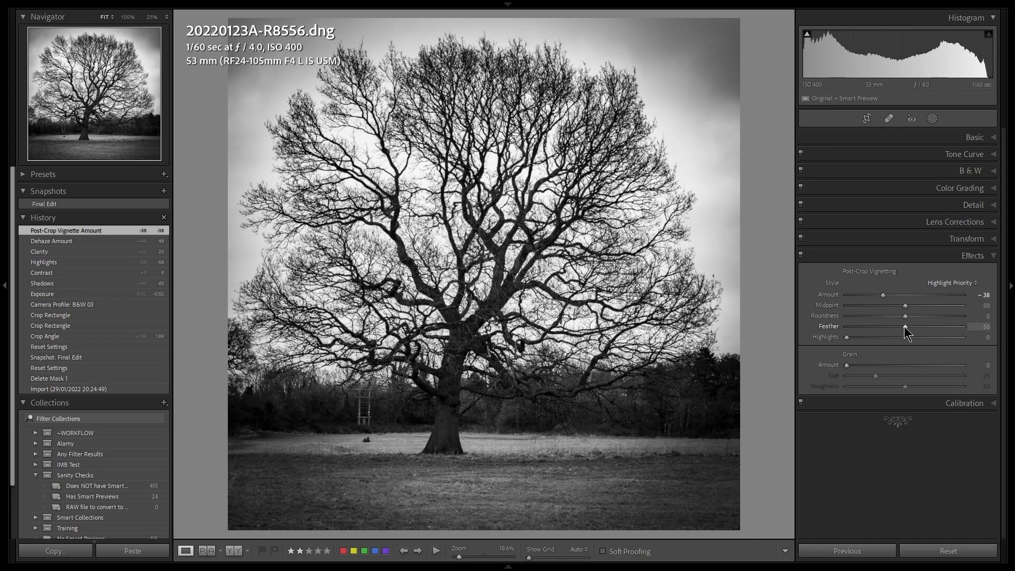
left_click_drag(904, 326, 934, 334)
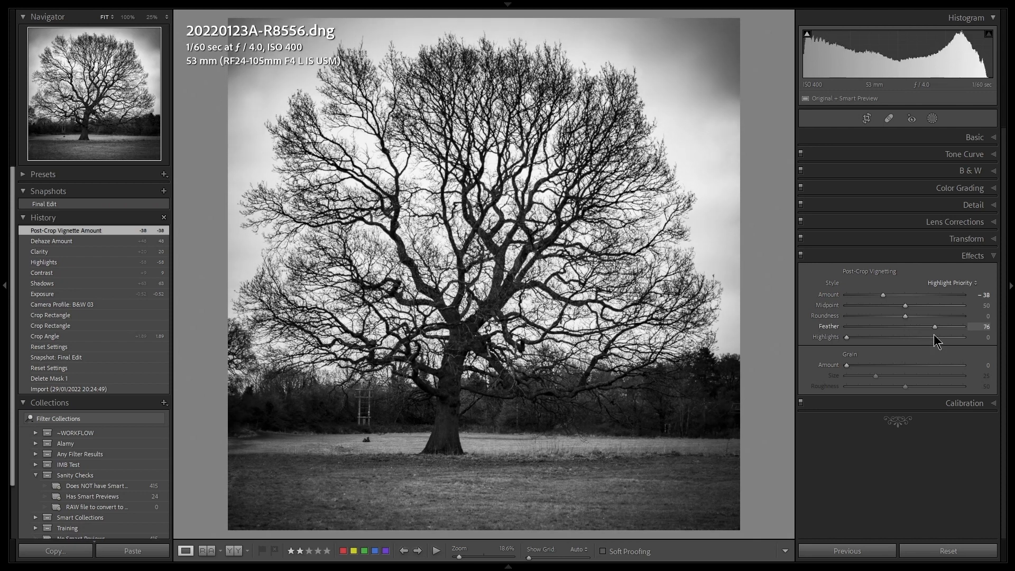
left_click_drag(934, 335, 934, 335)
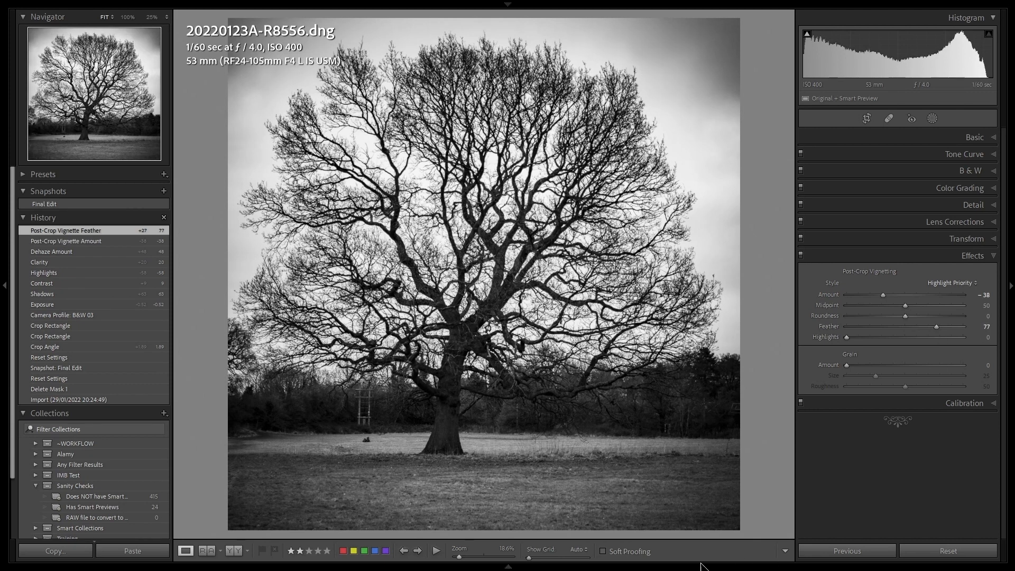
left_click(974, 137)
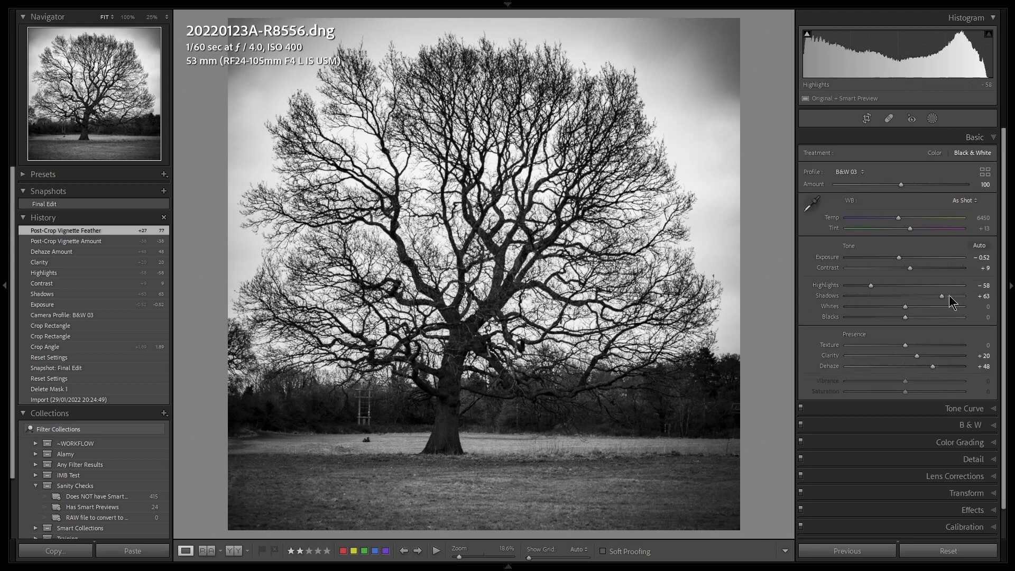
left_click_drag(900, 257, 902, 258)
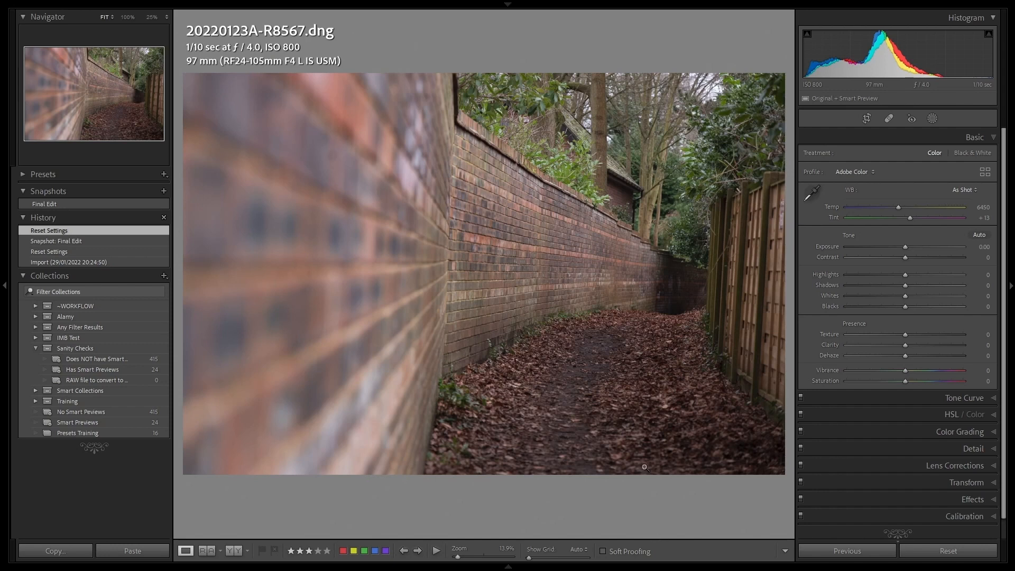
Correct the alley photo's verticals with Guided Upright, using one guide along the fence post and one along the brick wall's near corner
left_click(963, 481)
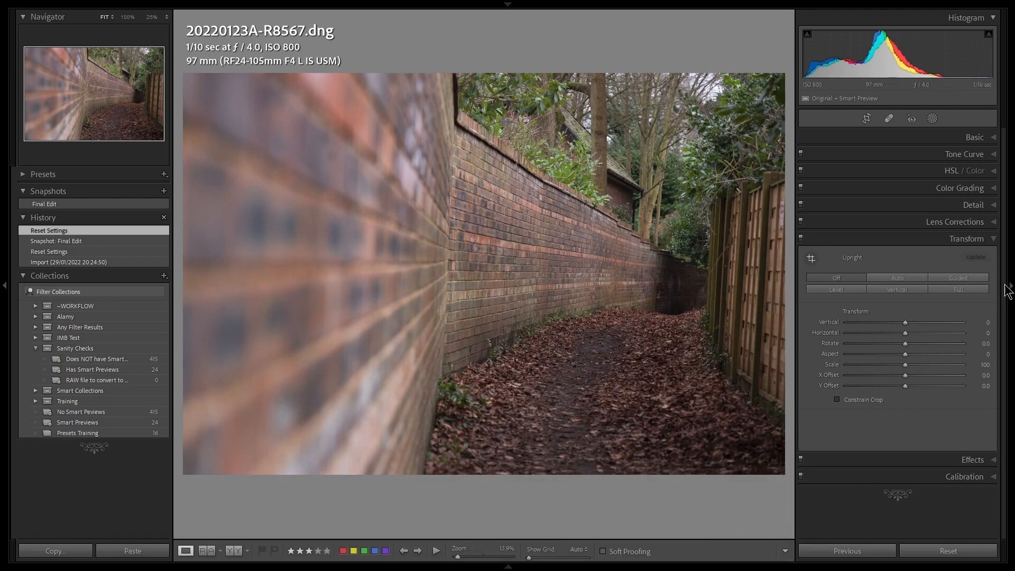
left_click(966, 277)
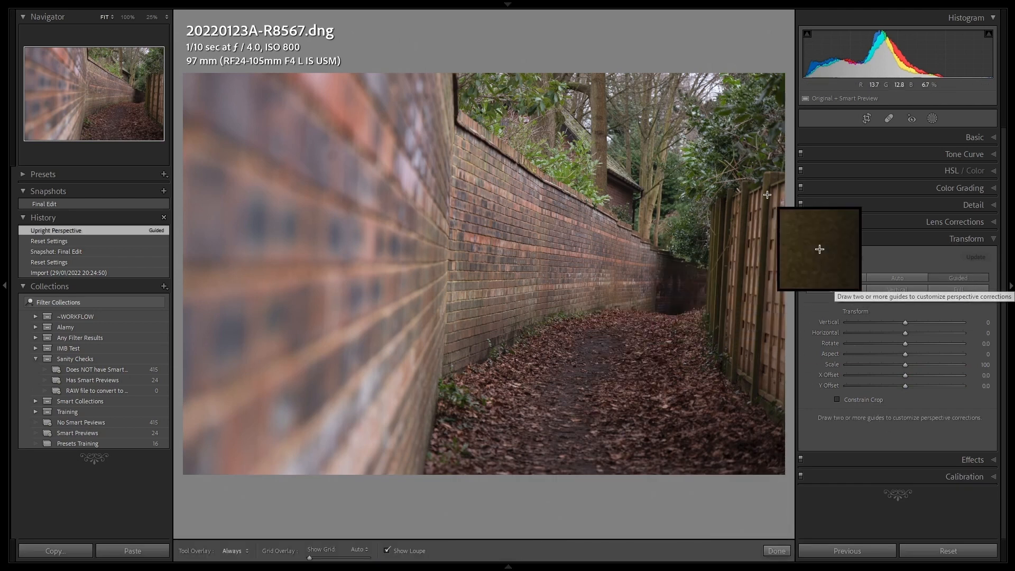
left_click_drag(768, 186, 756, 376)
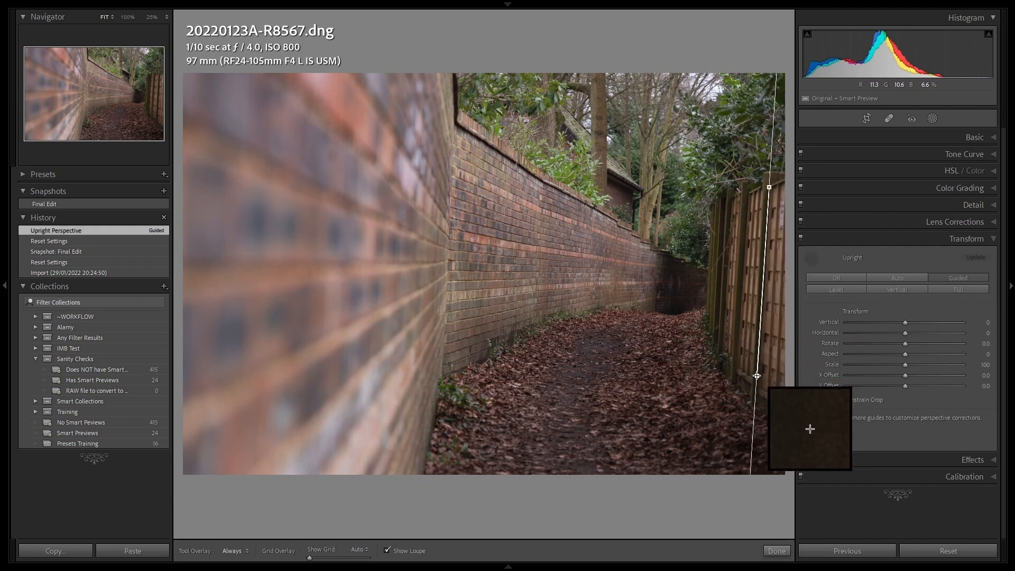
left_click_drag(756, 376, 757, 376)
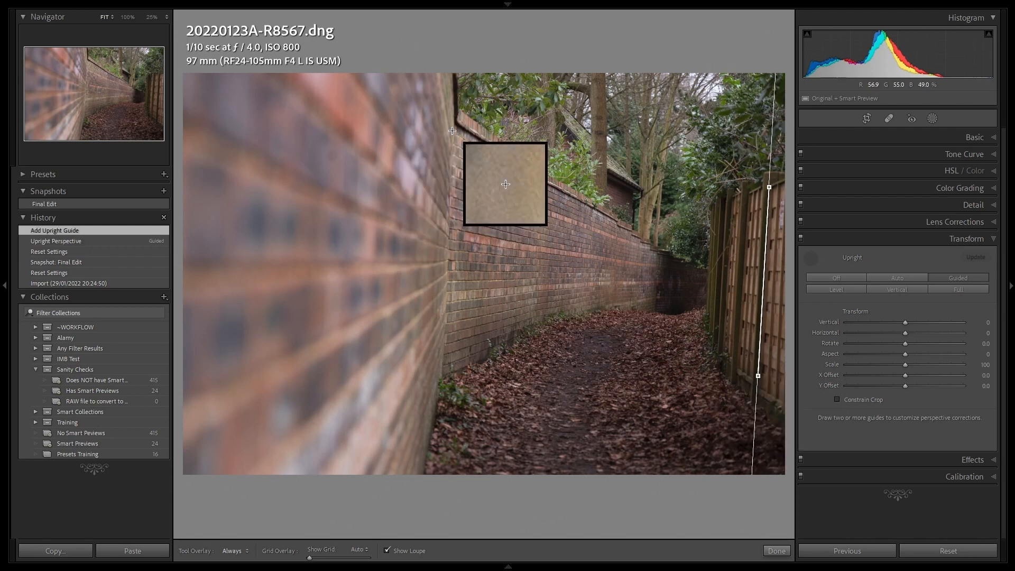
mouse_move(452, 130)
left_mouse_down()
mouse_move(464, 351)
mouse_move(441, 377)
left_mouse_up()
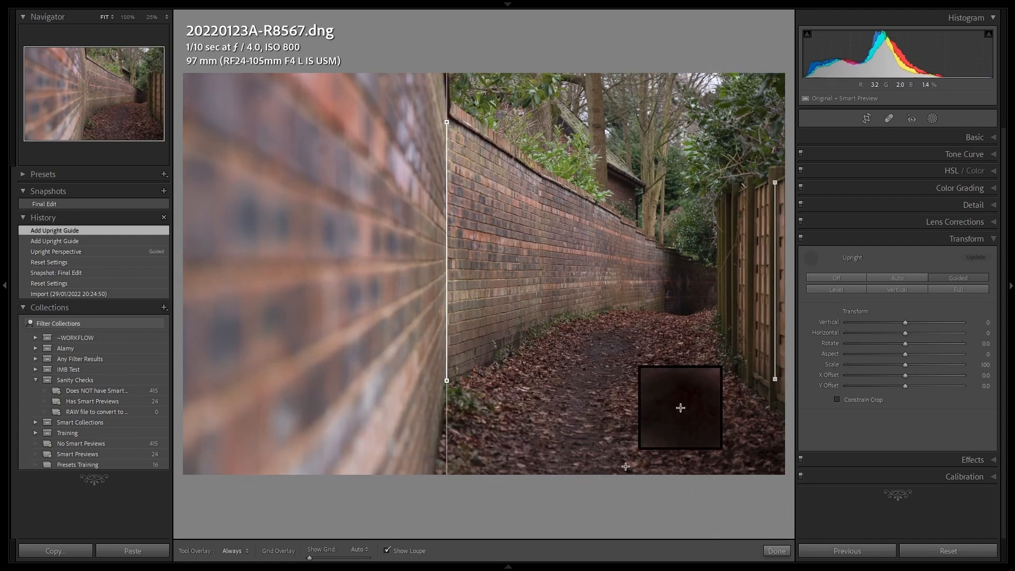
left_click(811, 259)
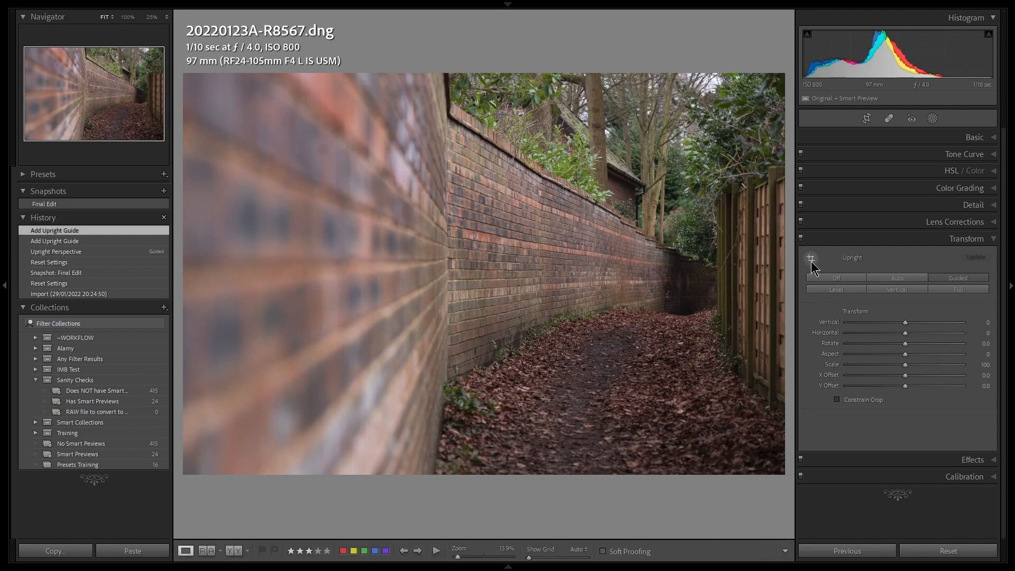
Convert the alley photo to black and white with the B&W 03 profile
left_click(974, 138)
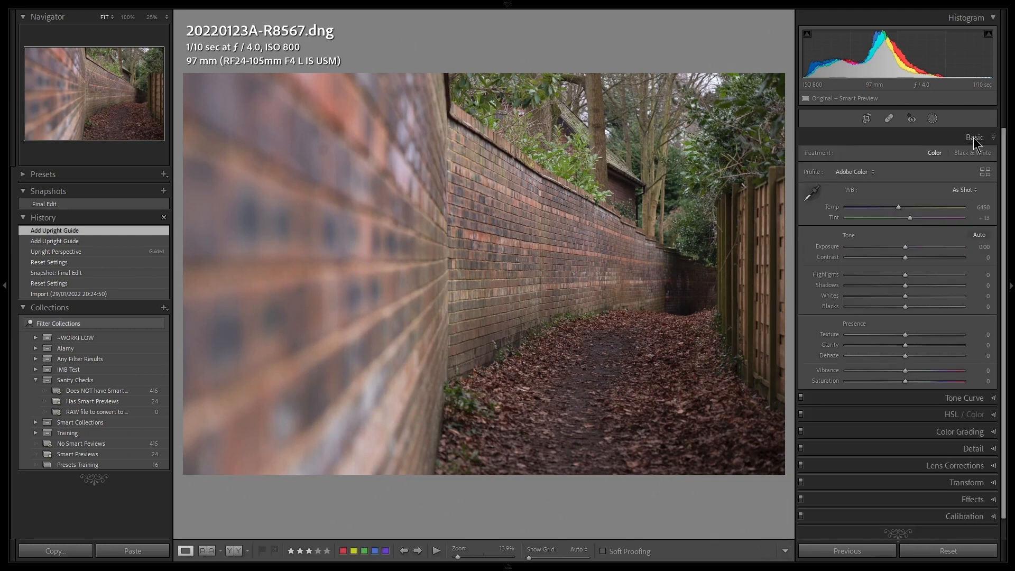
left_click(856, 175)
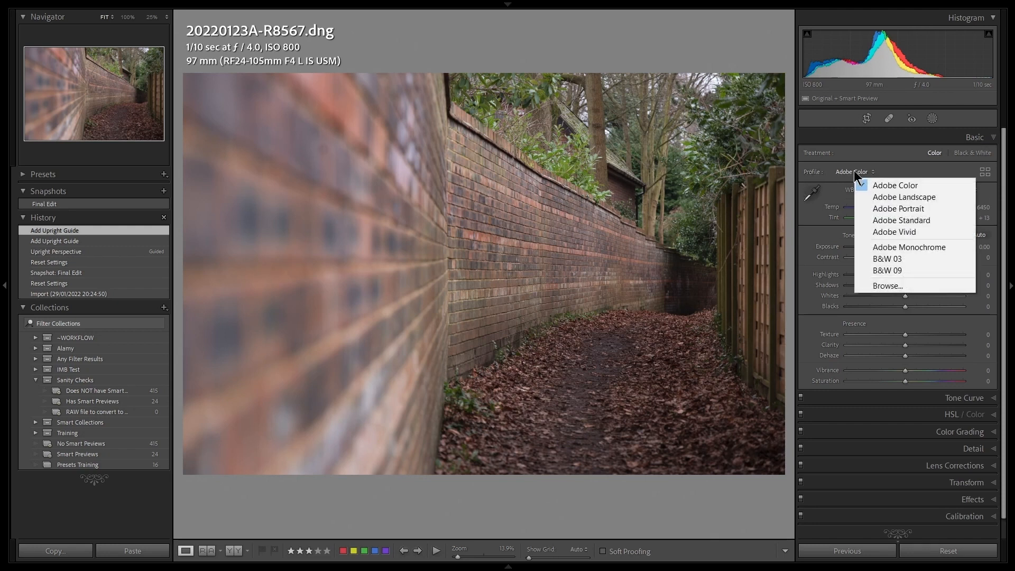
left_click(915, 259)
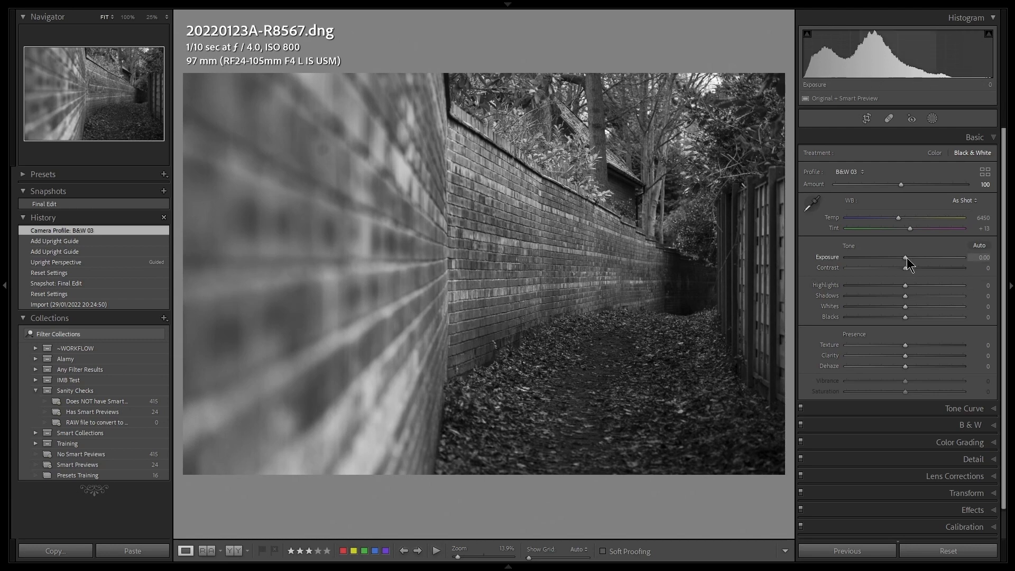
Strengthen the alley photo with Exposure +0.75, Contrast +55 and Clarity +25
left_click_drag(905, 258, 914, 258)
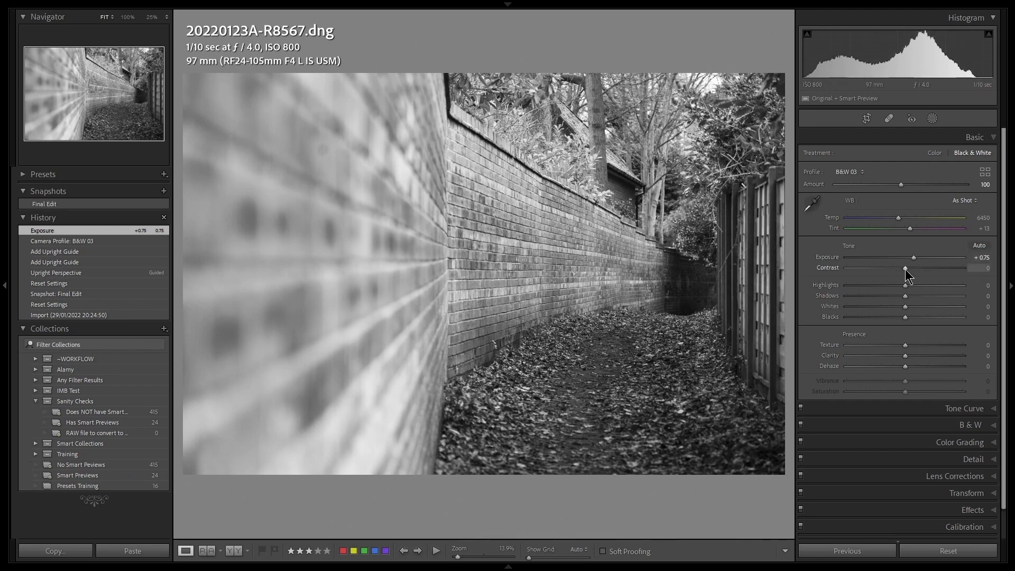
left_click_drag(905, 268, 937, 269)
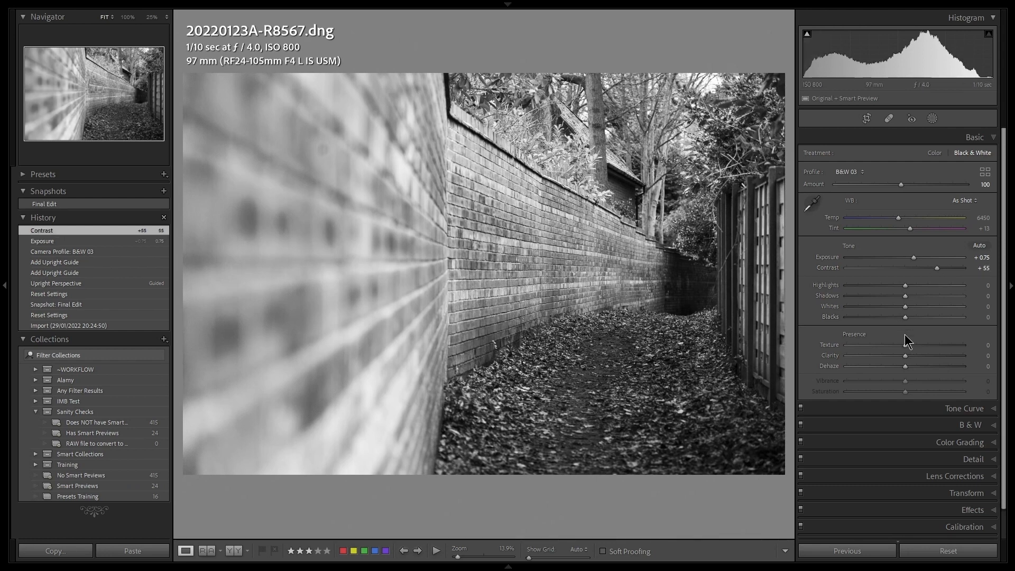
left_click_drag(905, 356, 918, 358)
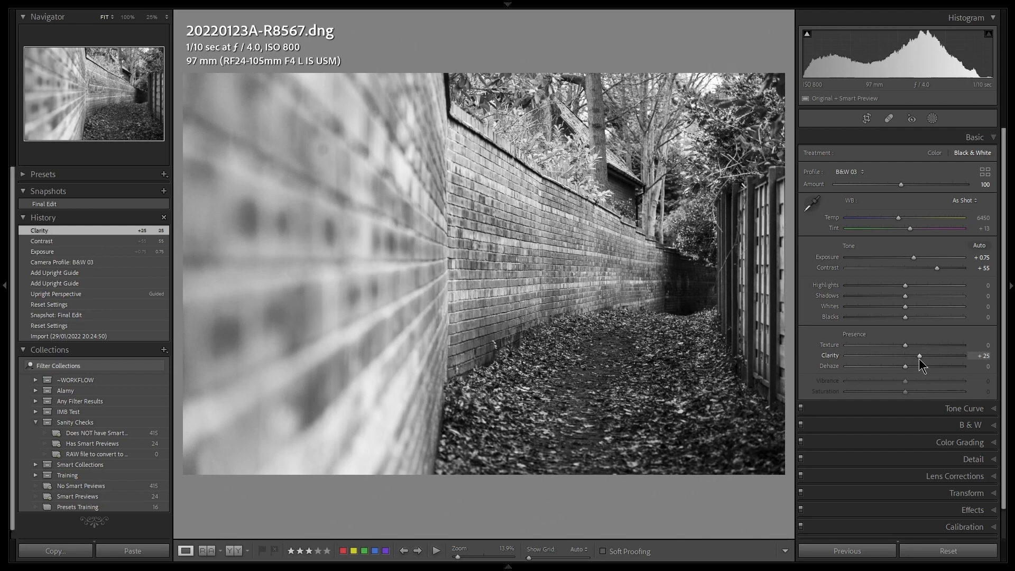
Add a soft post-crop vignette to the alley photo with Amount -25 and Feather 90
scroll(957, 463, "down", 1)
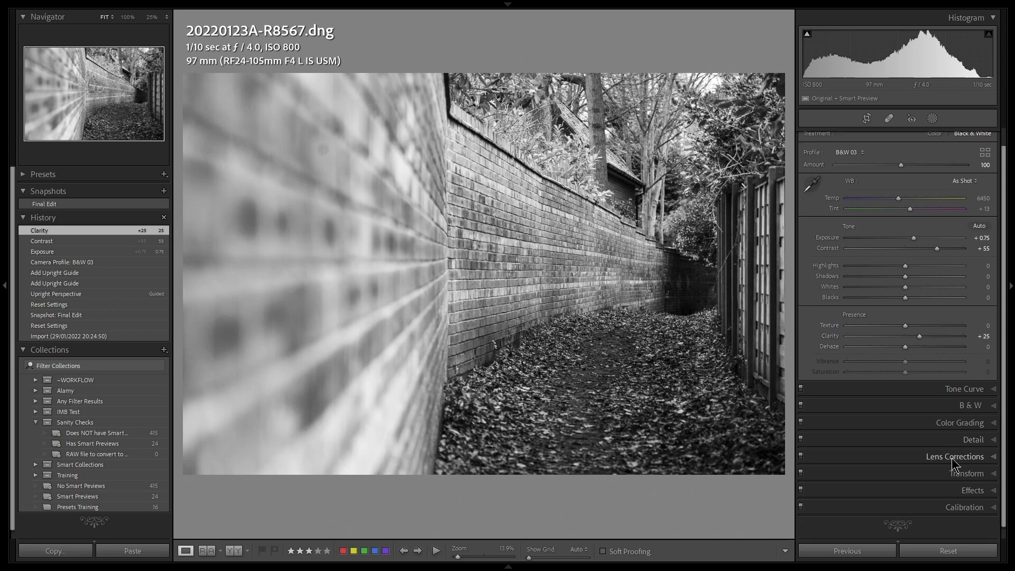
left_click(972, 489)
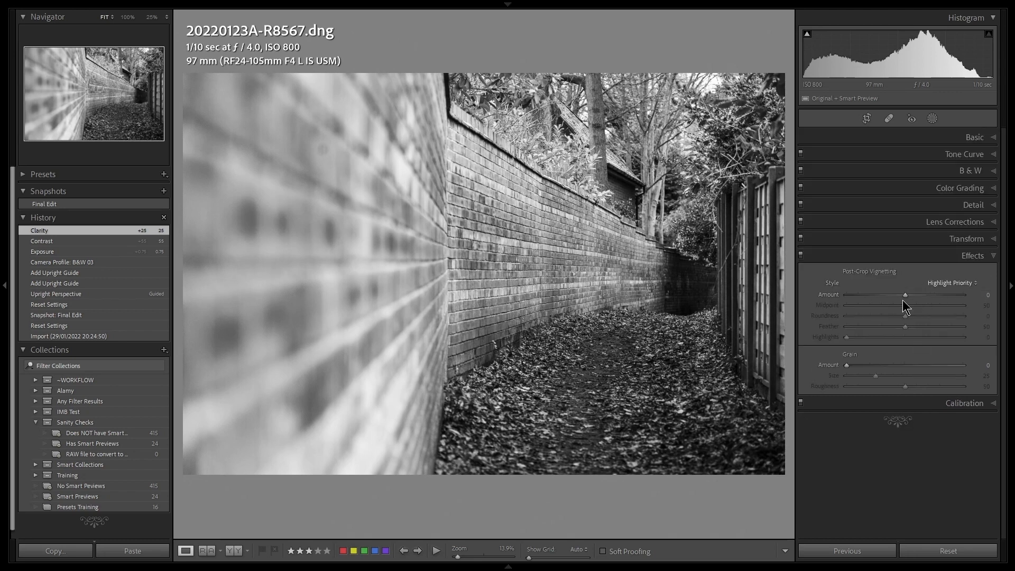
left_click_drag(902, 294, 889, 292)
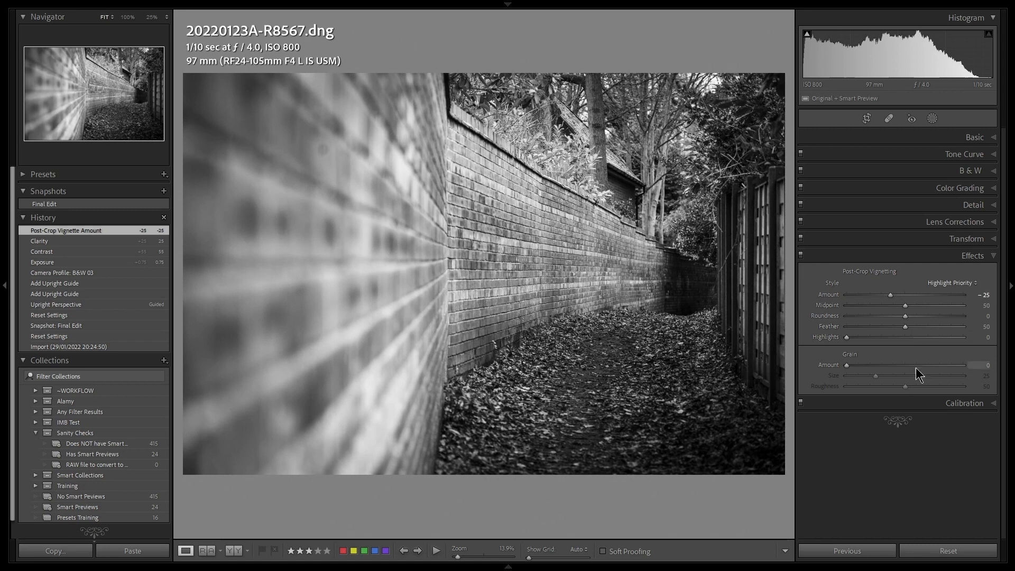
left_click_drag(906, 327, 951, 329)
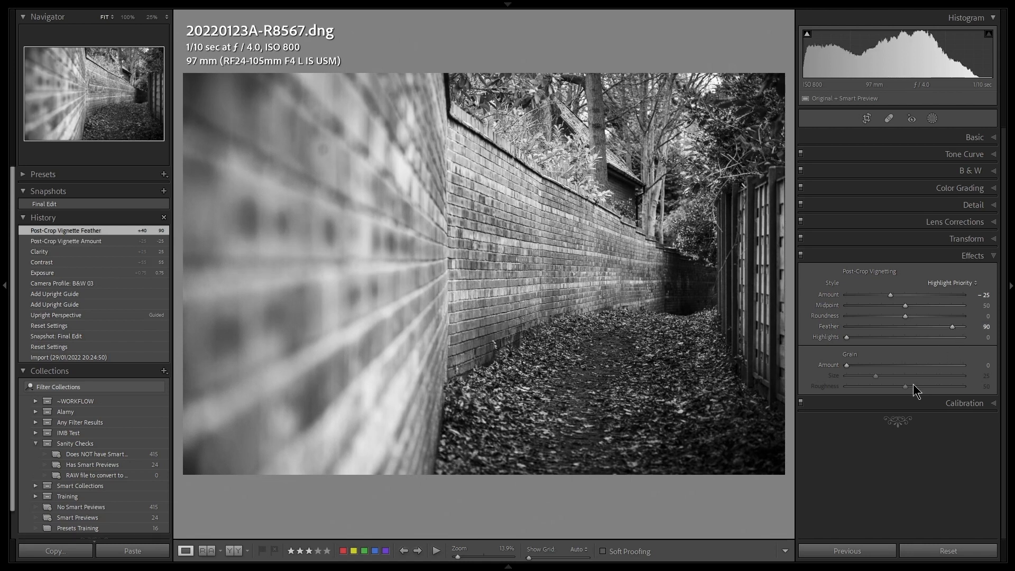
Compare the alley photo with and without the vignette by switching the effects off and on, leaving them enabled
left_click(800, 256)
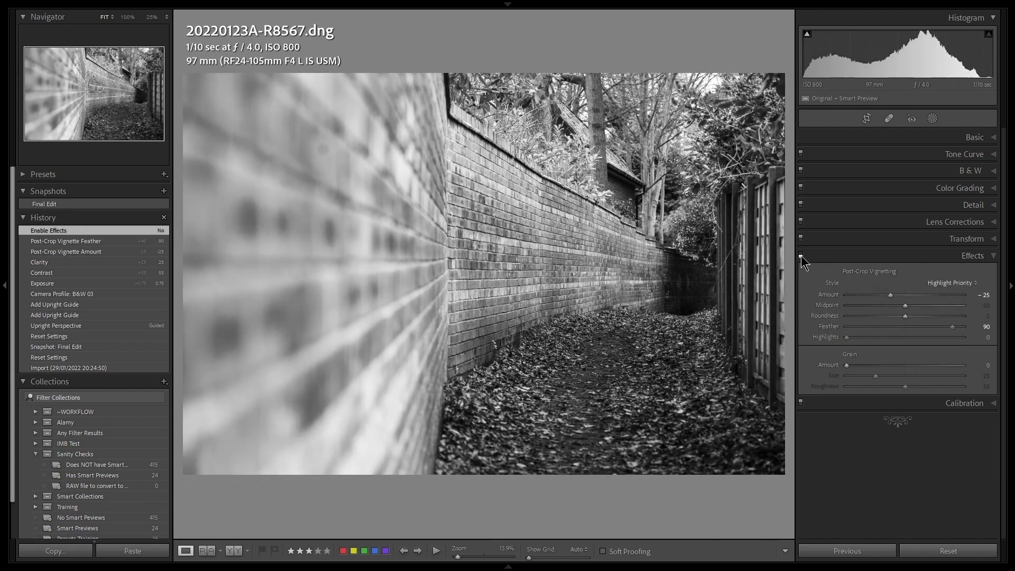
left_click(800, 255)
left_click(801, 255)
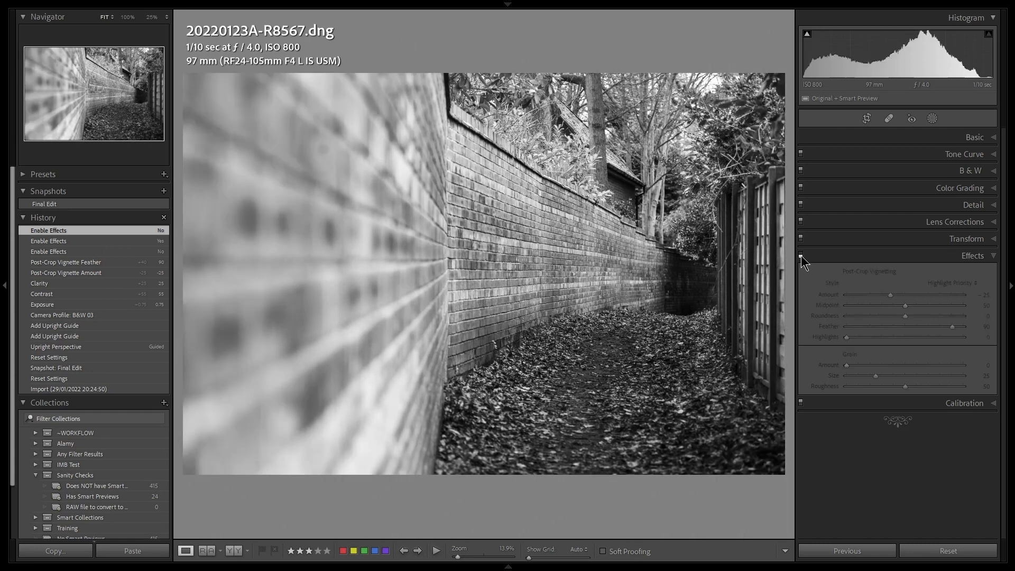
left_click(801, 256)
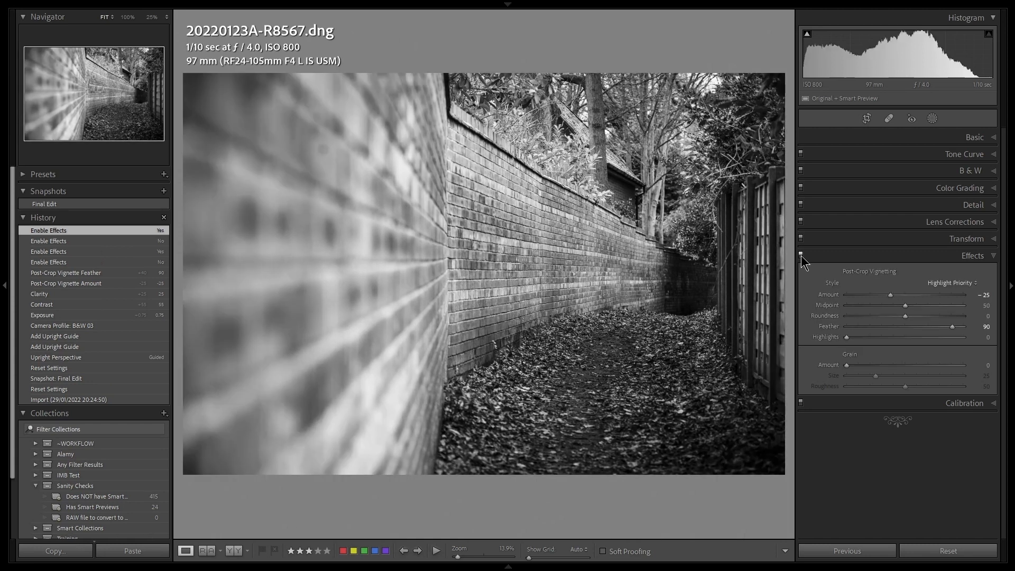